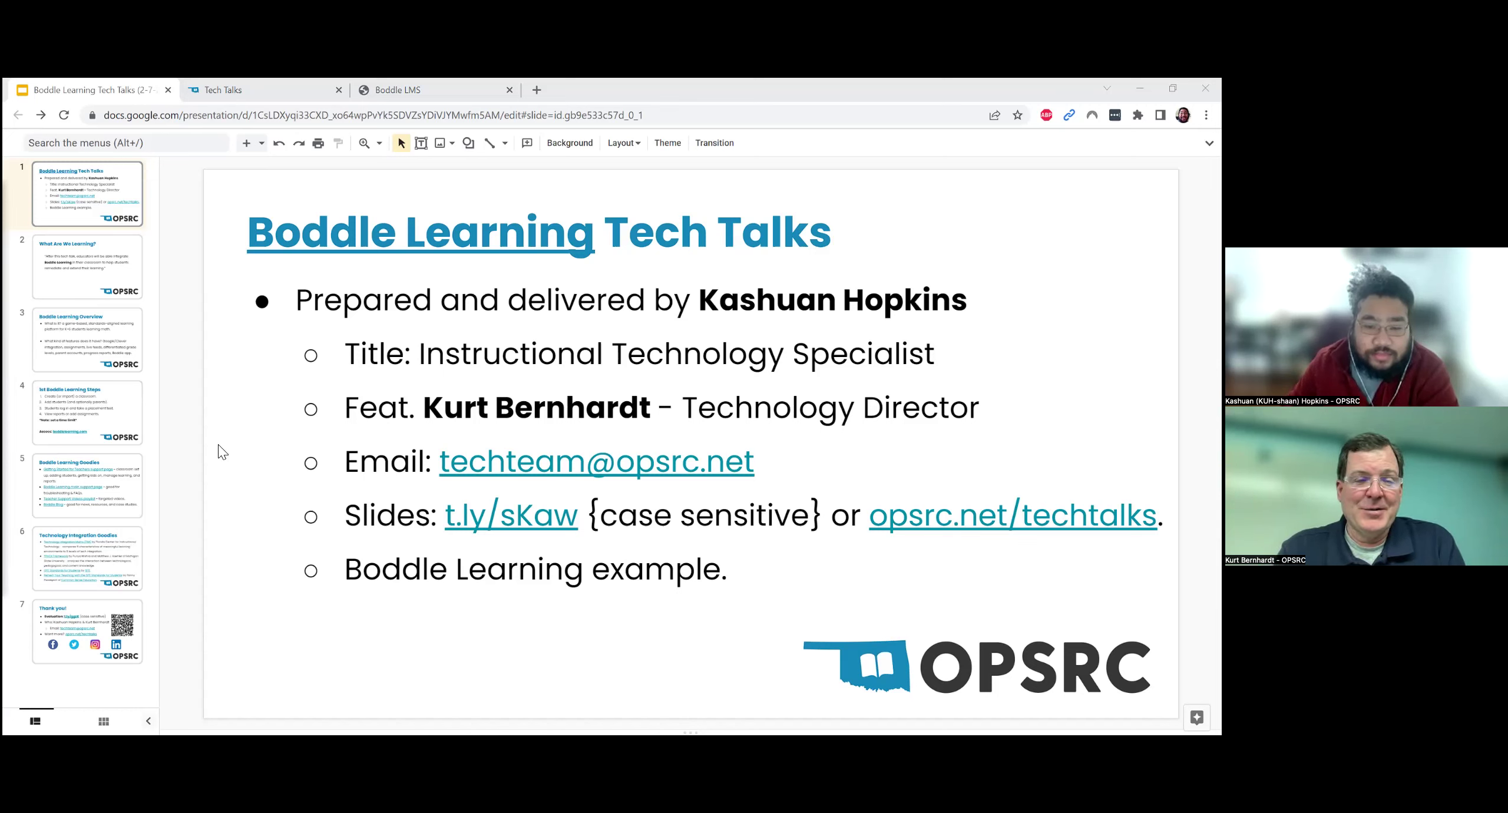
Highlight the presenter line, team e-mail, t.ly/sKaw link, and opsrc.net/techtalks link to show its preview
{"action": "left_click_drag", "start_coordinate": [425, 405], "coordinate": [980, 416]}
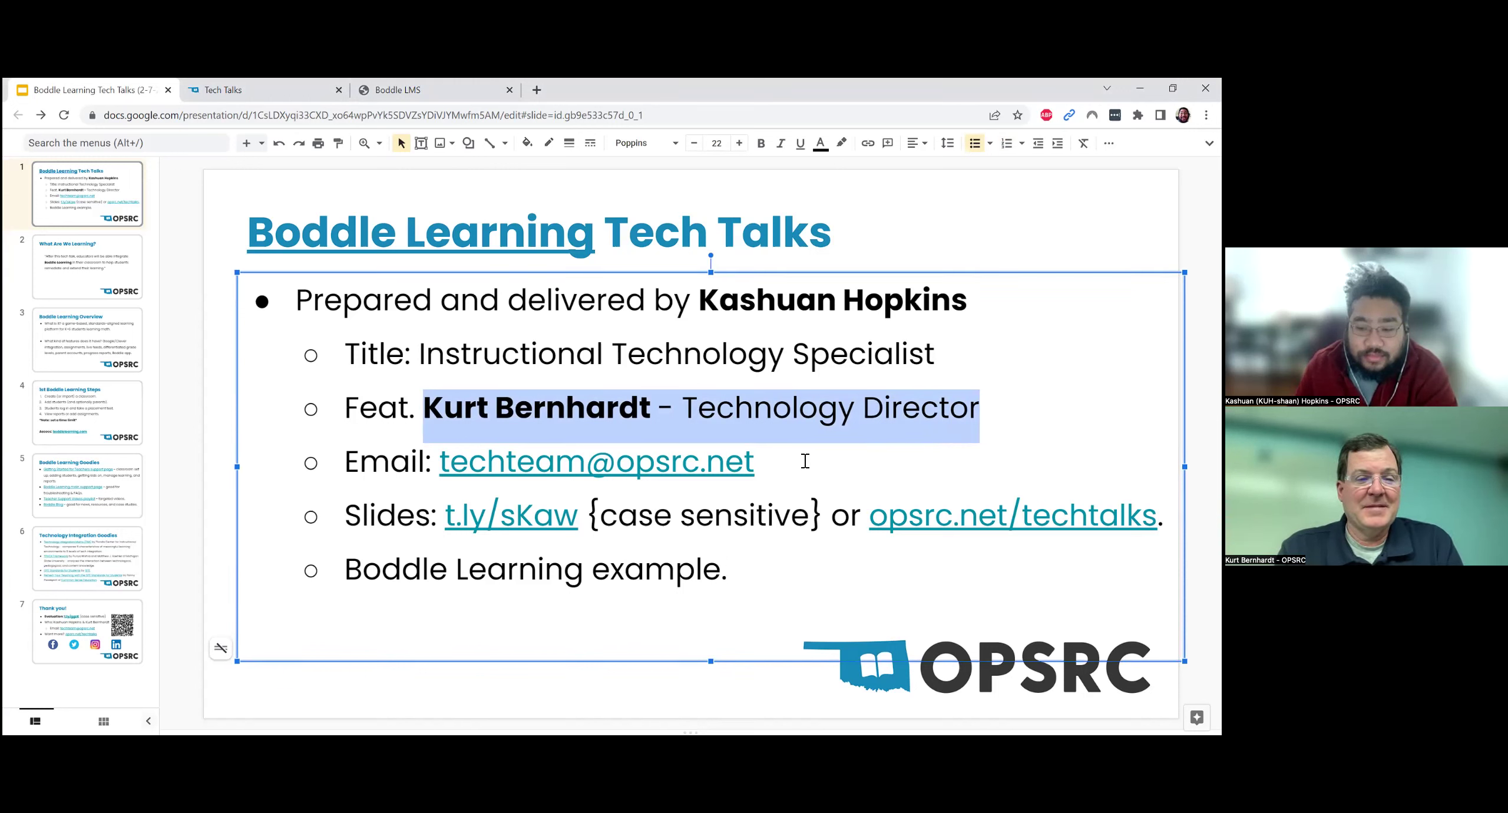
{"action": "left_click_drag", "start_coordinate": [788, 459], "coordinate": [439, 461]}
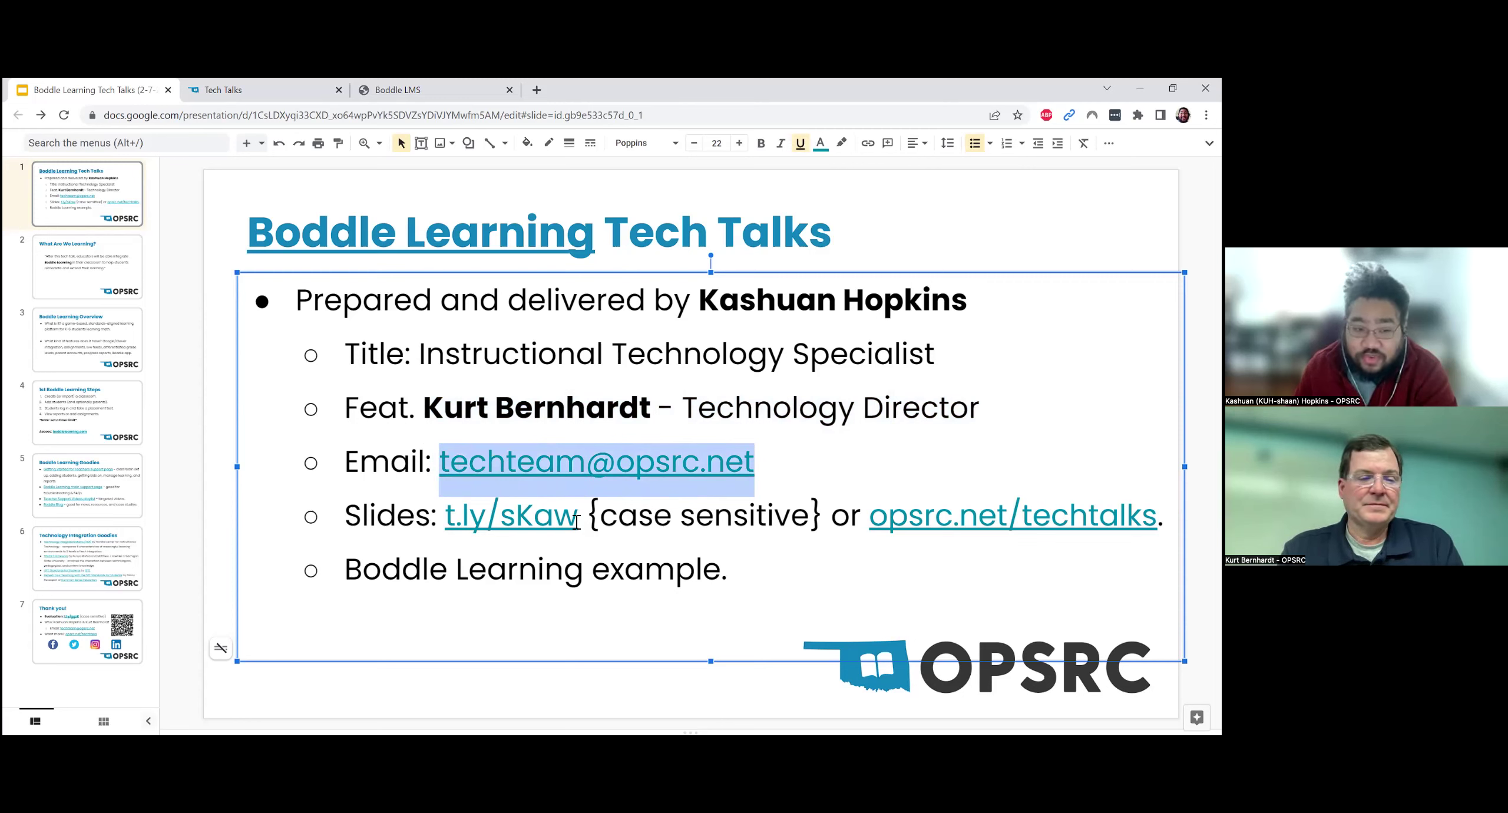
{"action": "left_click_drag", "start_coordinate": [577, 521], "coordinate": [447, 522]}
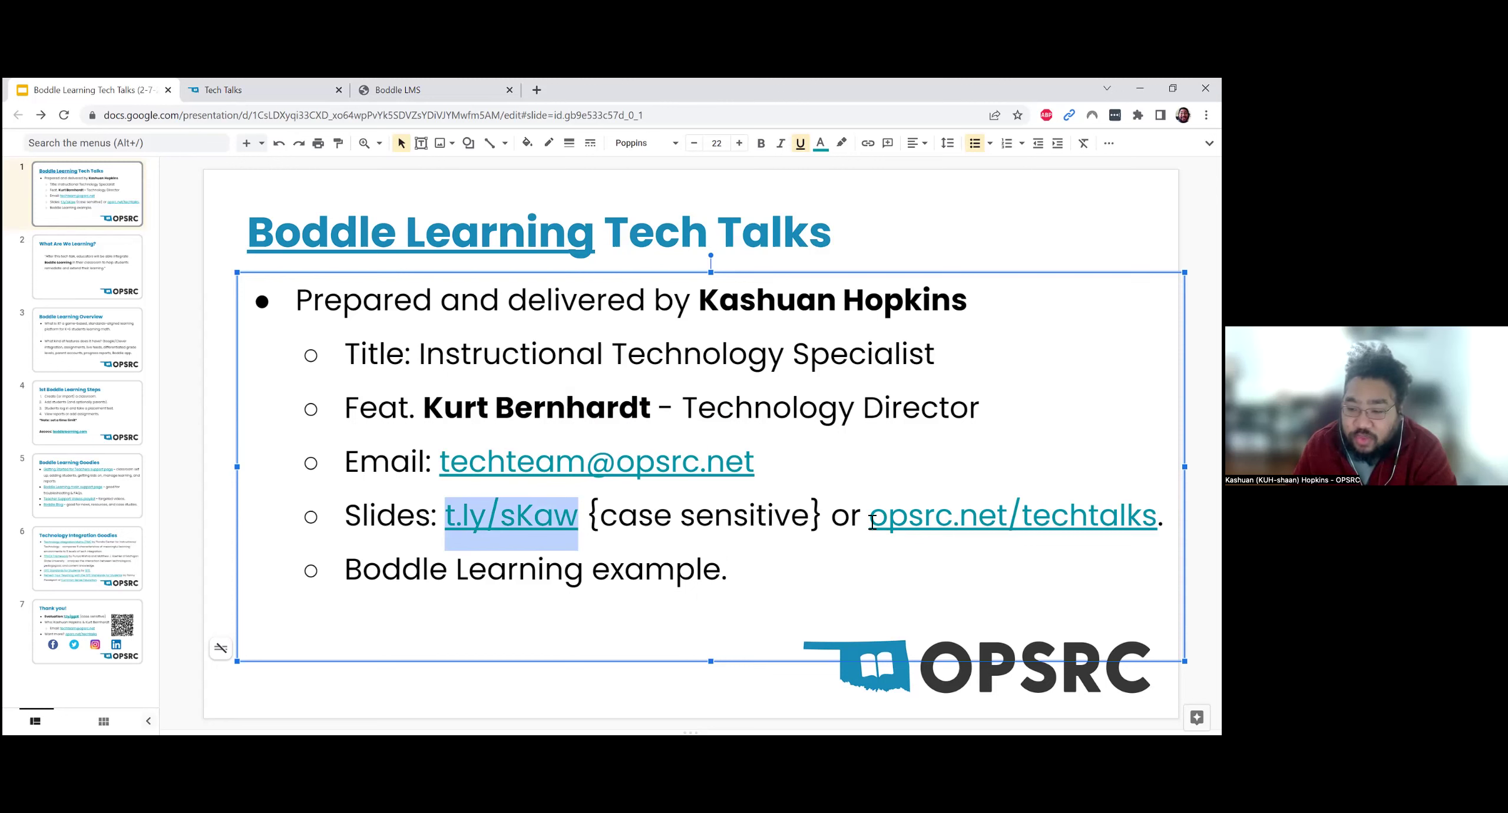
{"action": "left_click_drag", "start_coordinate": [873, 522], "coordinate": [1157, 521]}
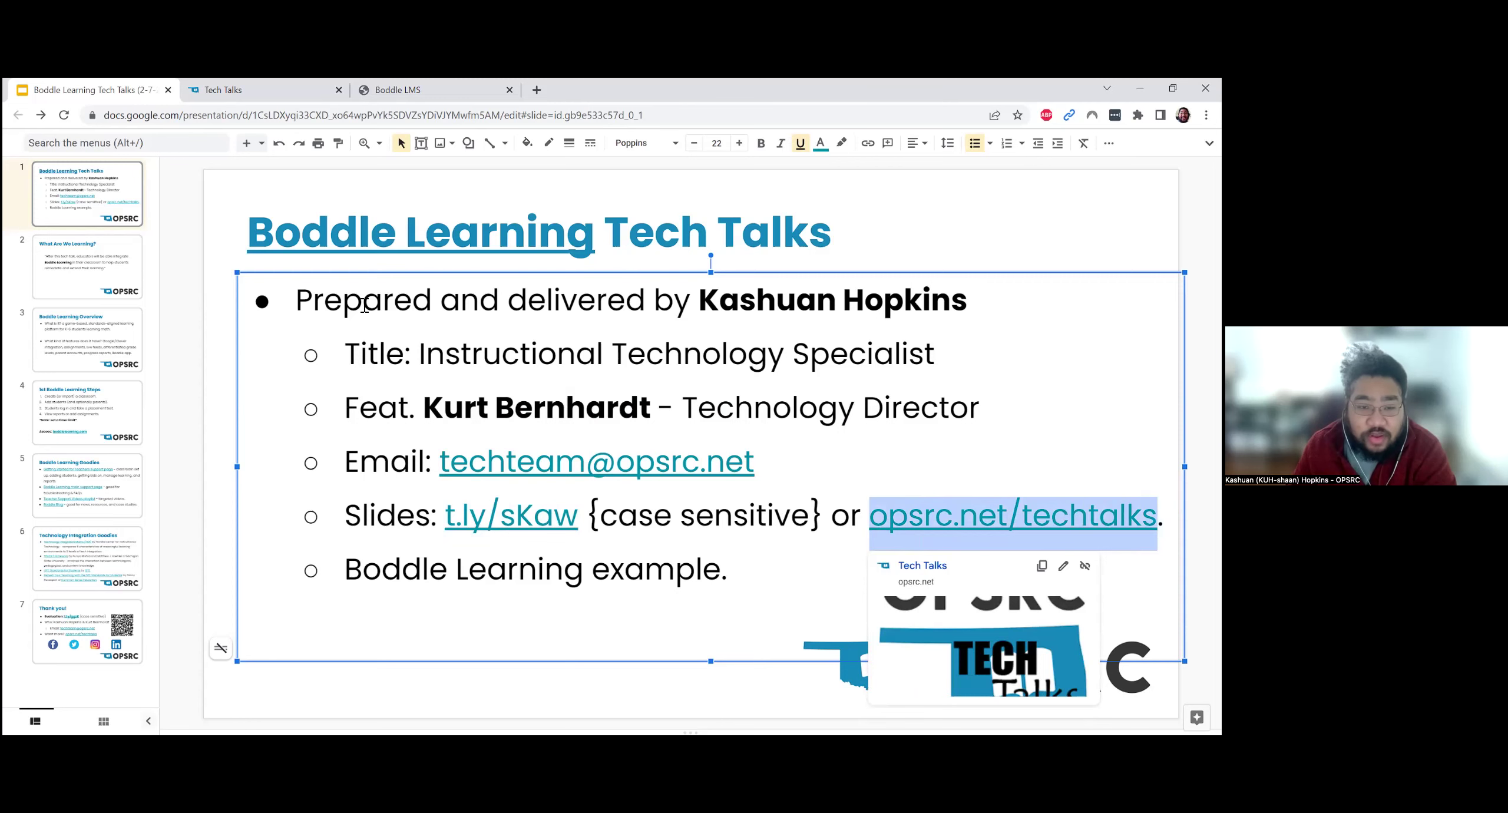
Switch to the OPSRC Tech Talks tab and scroll past Upcoming Tech Talks to the archive
{"action": "left_click", "coordinate": [281, 92]}
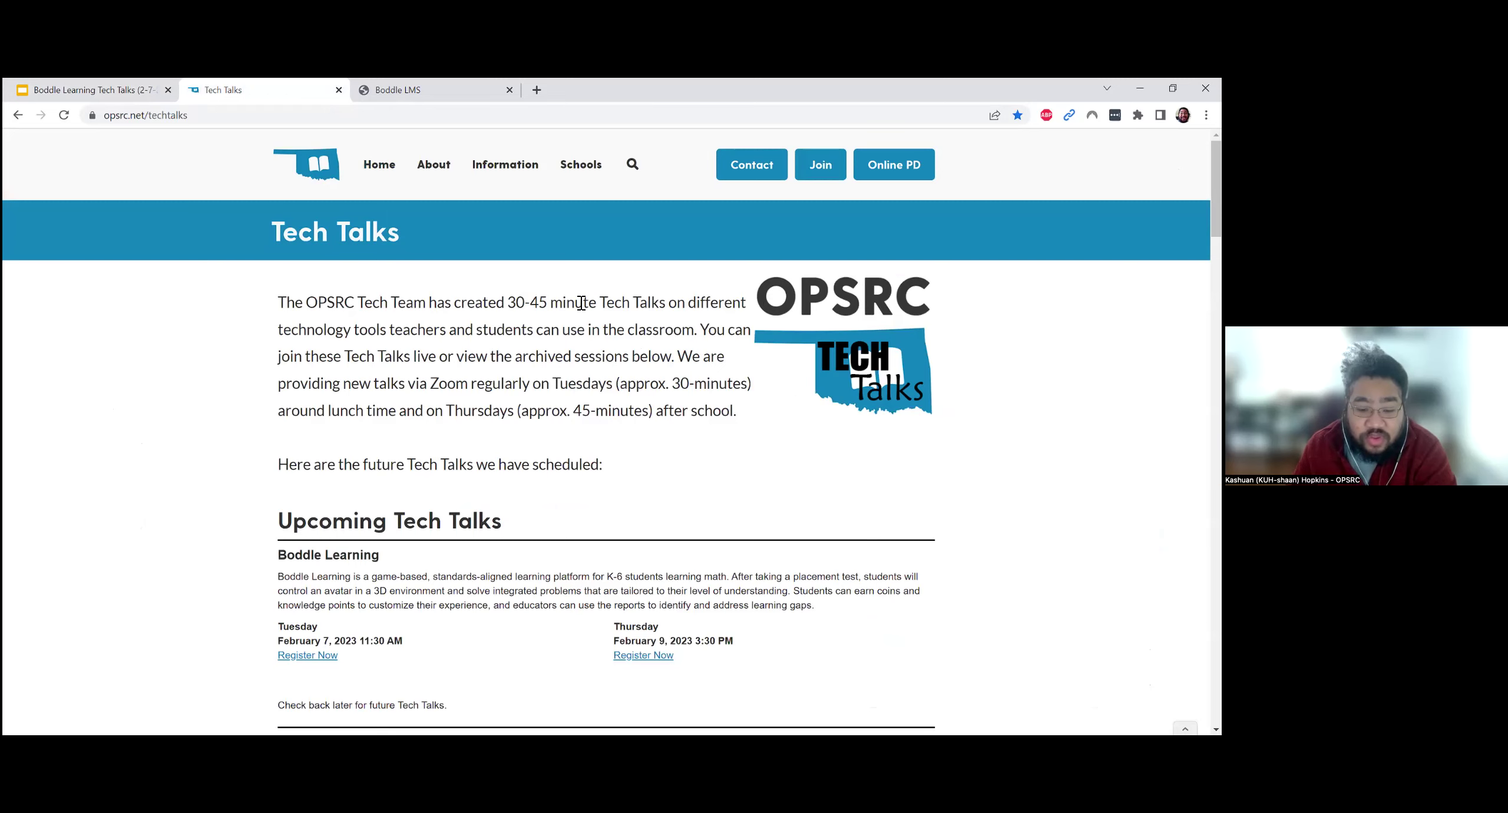
{"action": "scroll", "coordinate": [581, 303], "scroll_direction": "down", "scroll_amount": 6}
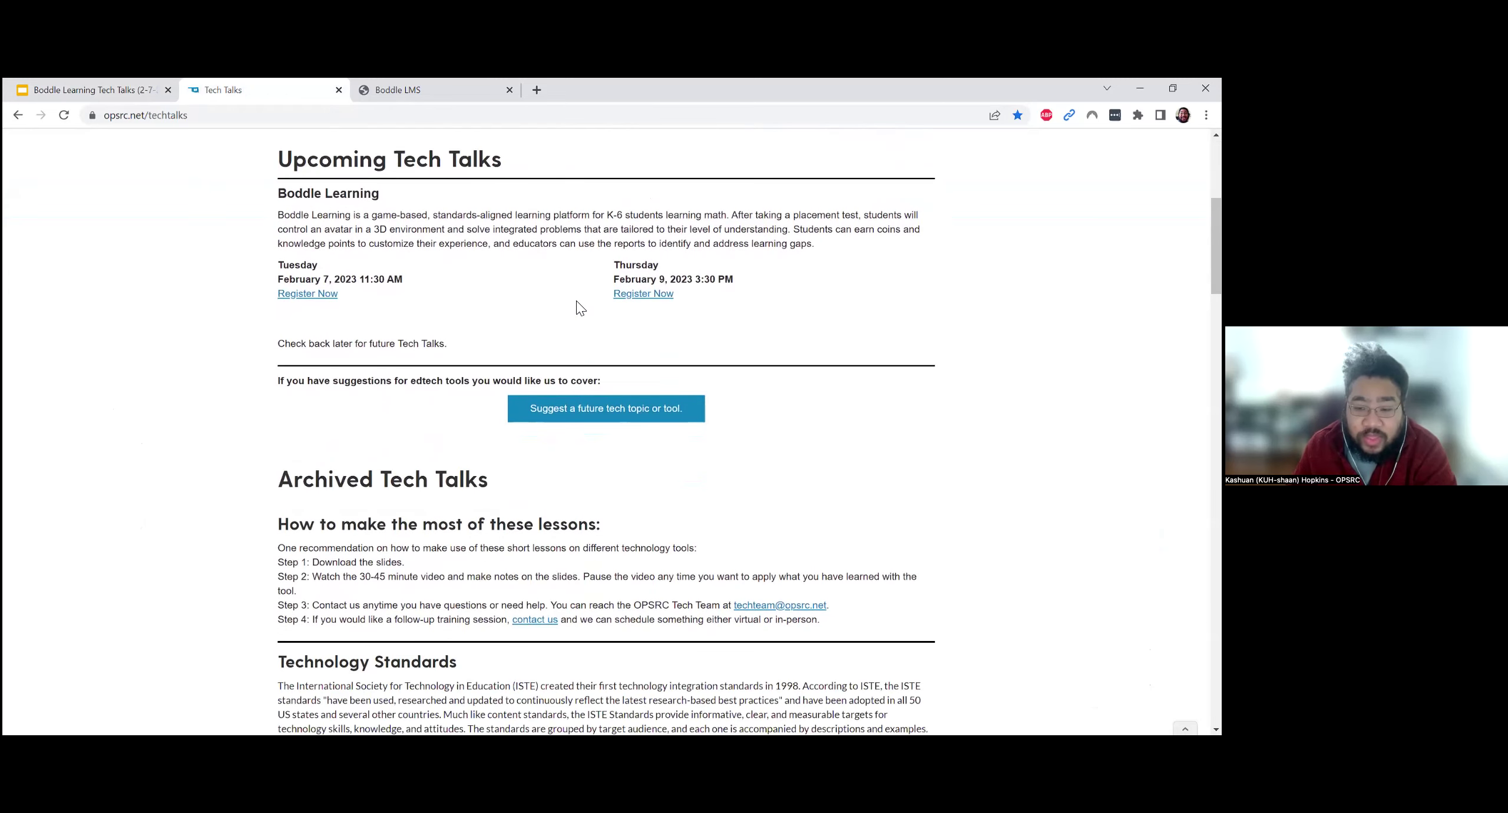
{"action": "scroll", "coordinate": [580, 303], "scroll_direction": "down", "scroll_amount": 1}
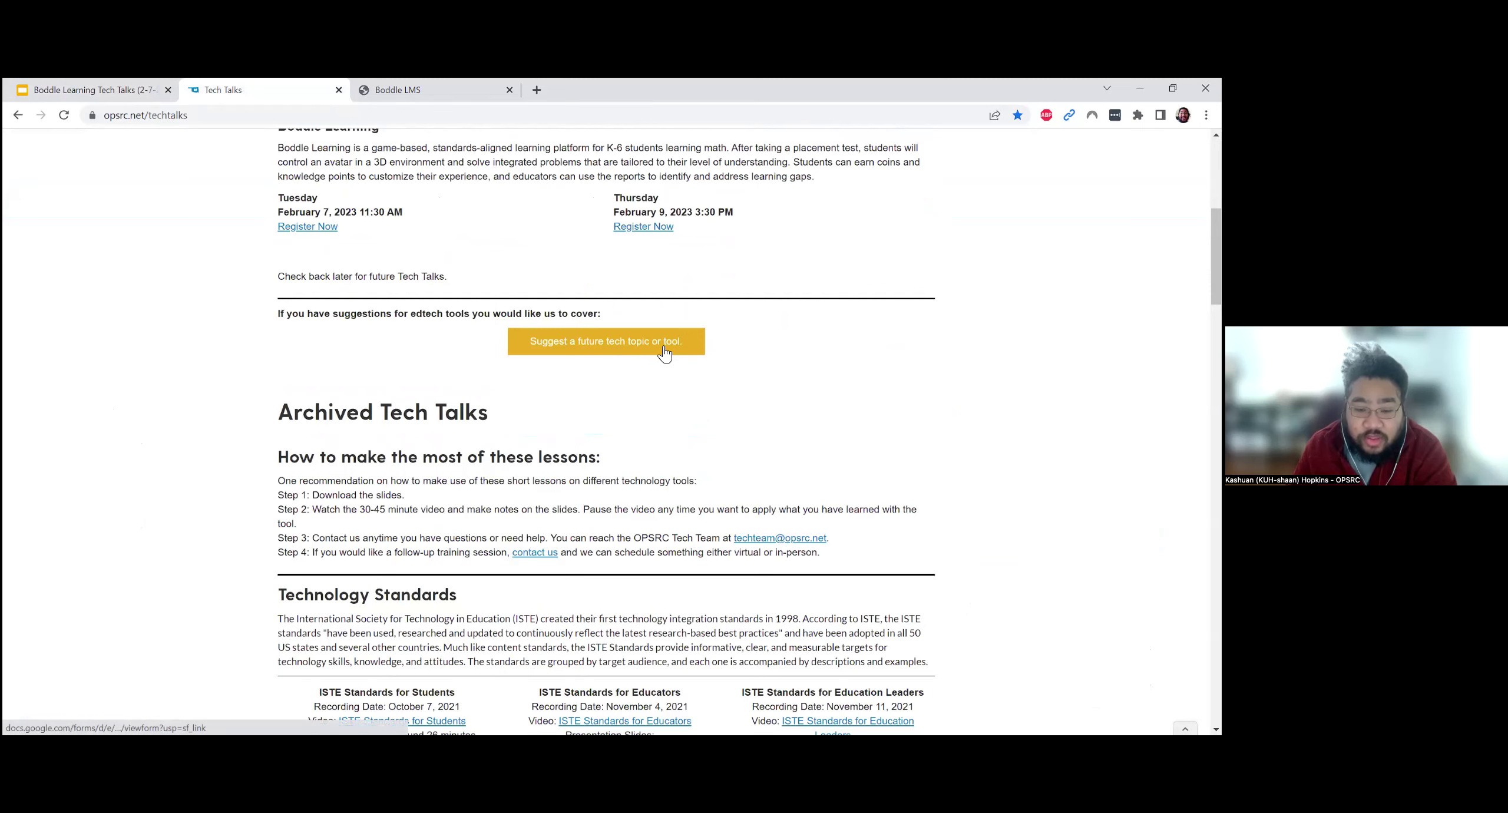
{"action": "scroll", "coordinate": [664, 352], "scroll_direction": "down", "scroll_amount": 2}
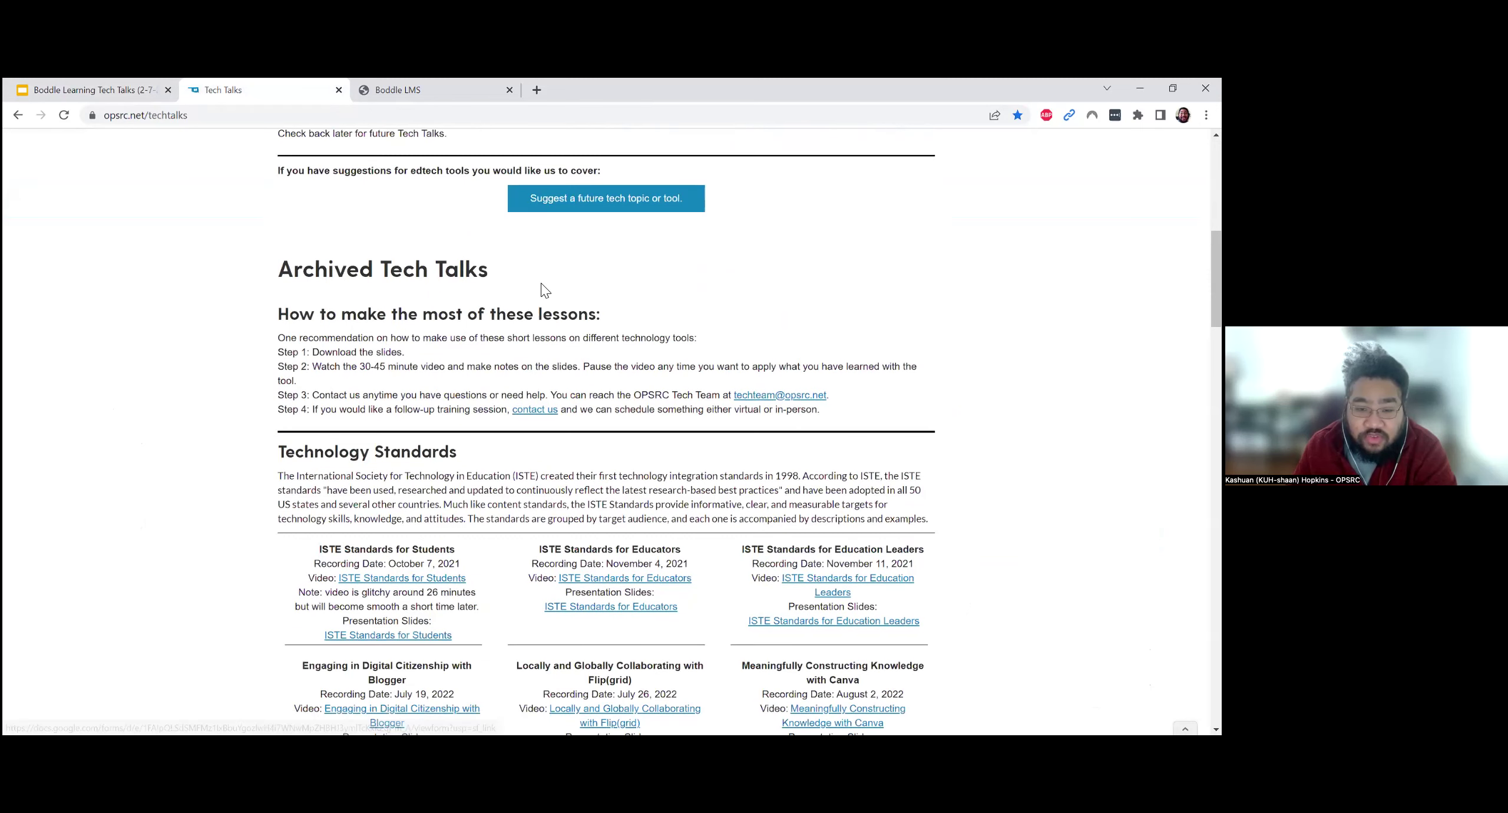
{"action": "scroll", "coordinate": [545, 290], "scroll_direction": "down", "scroll_amount": 1}
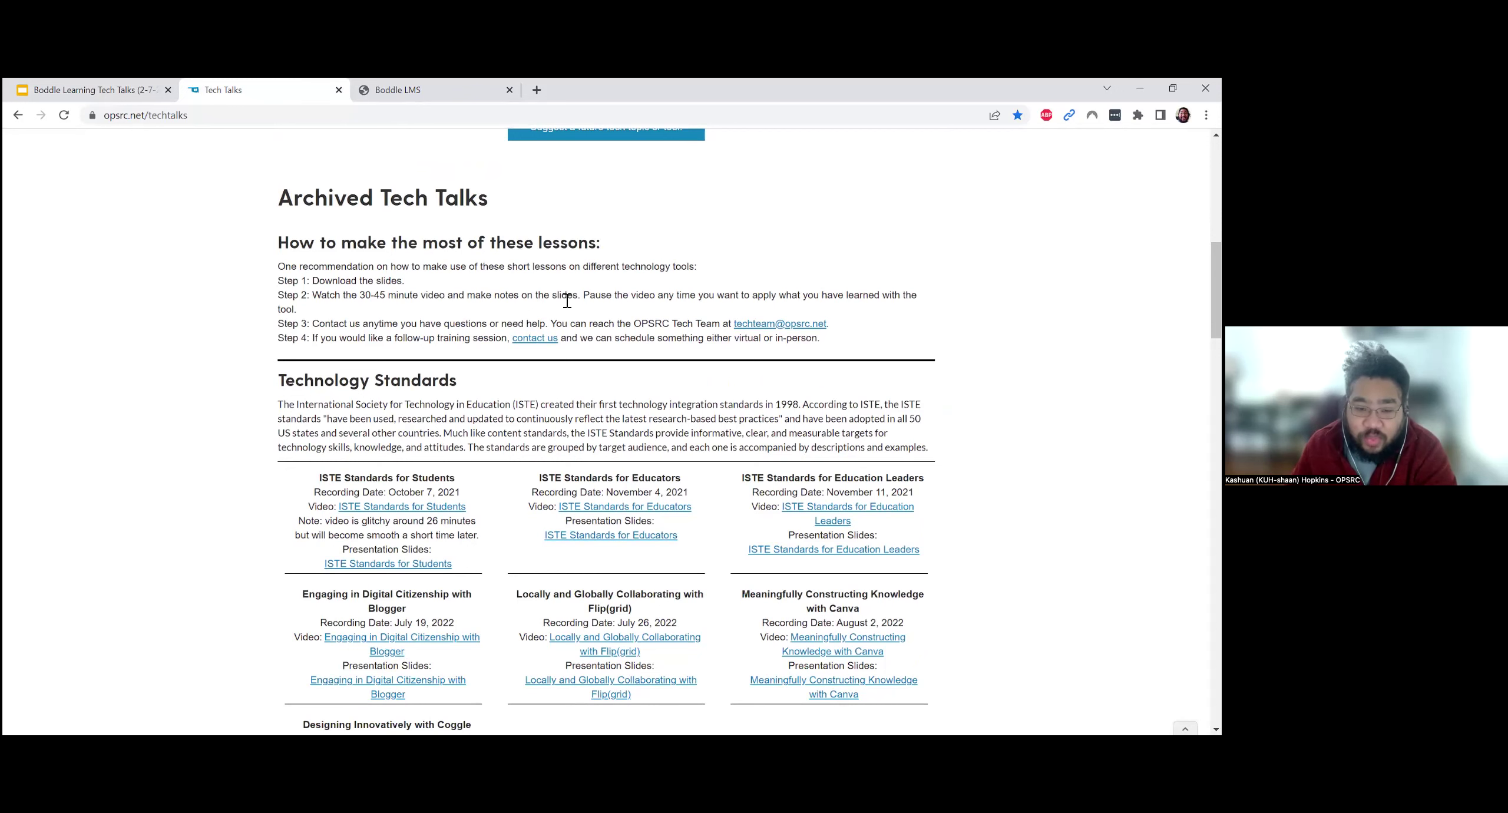
Scroll through the archived talks, highlight the Google Slides 2 title, and continue to the footer
{"action": "scroll", "coordinate": [566, 300], "scroll_direction": "down", "scroll_amount": 4}
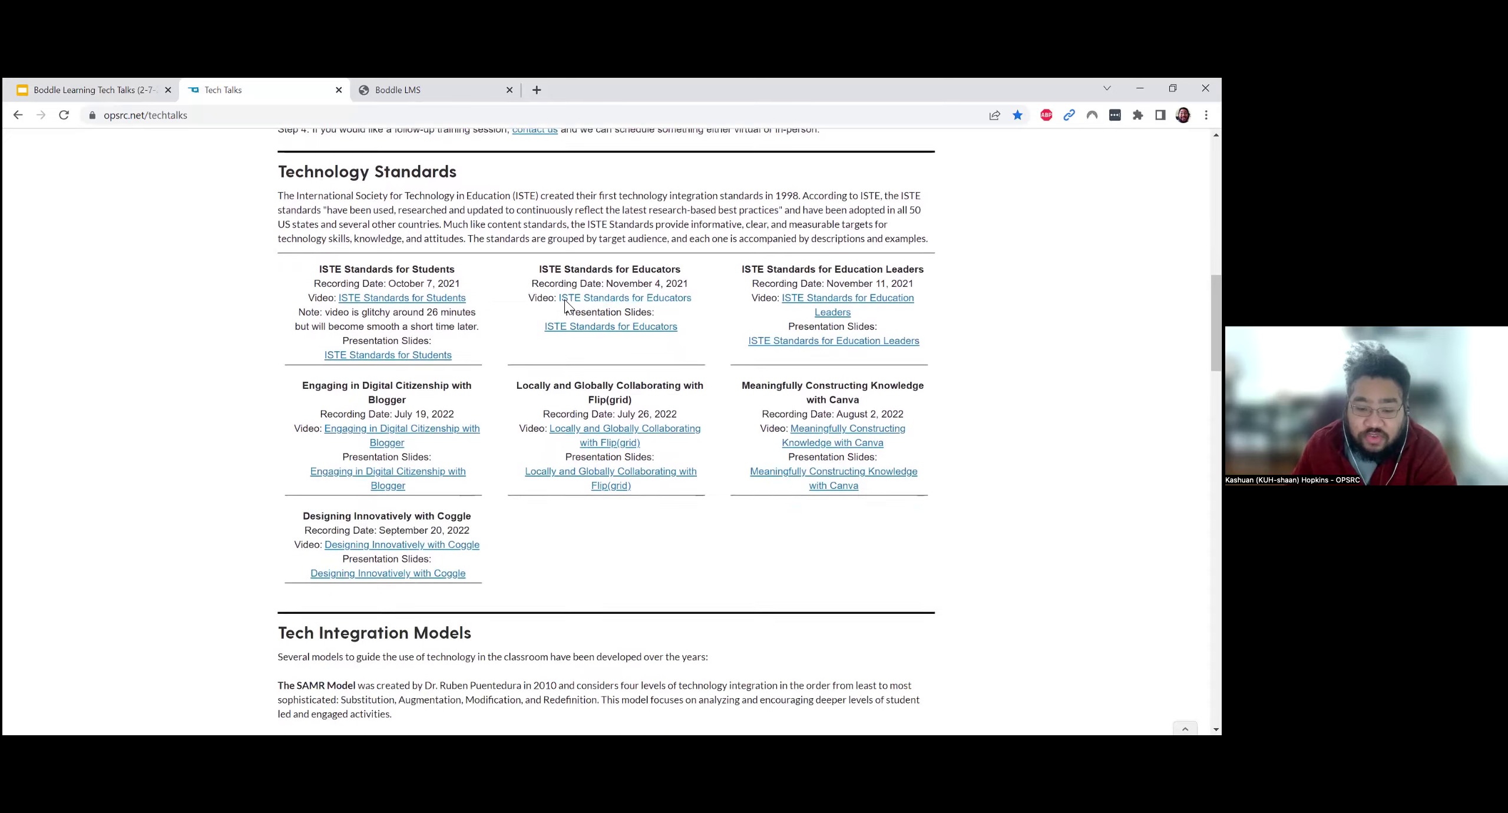
{"action": "scroll", "coordinate": [566, 305], "scroll_direction": "down", "scroll_amount": 3}
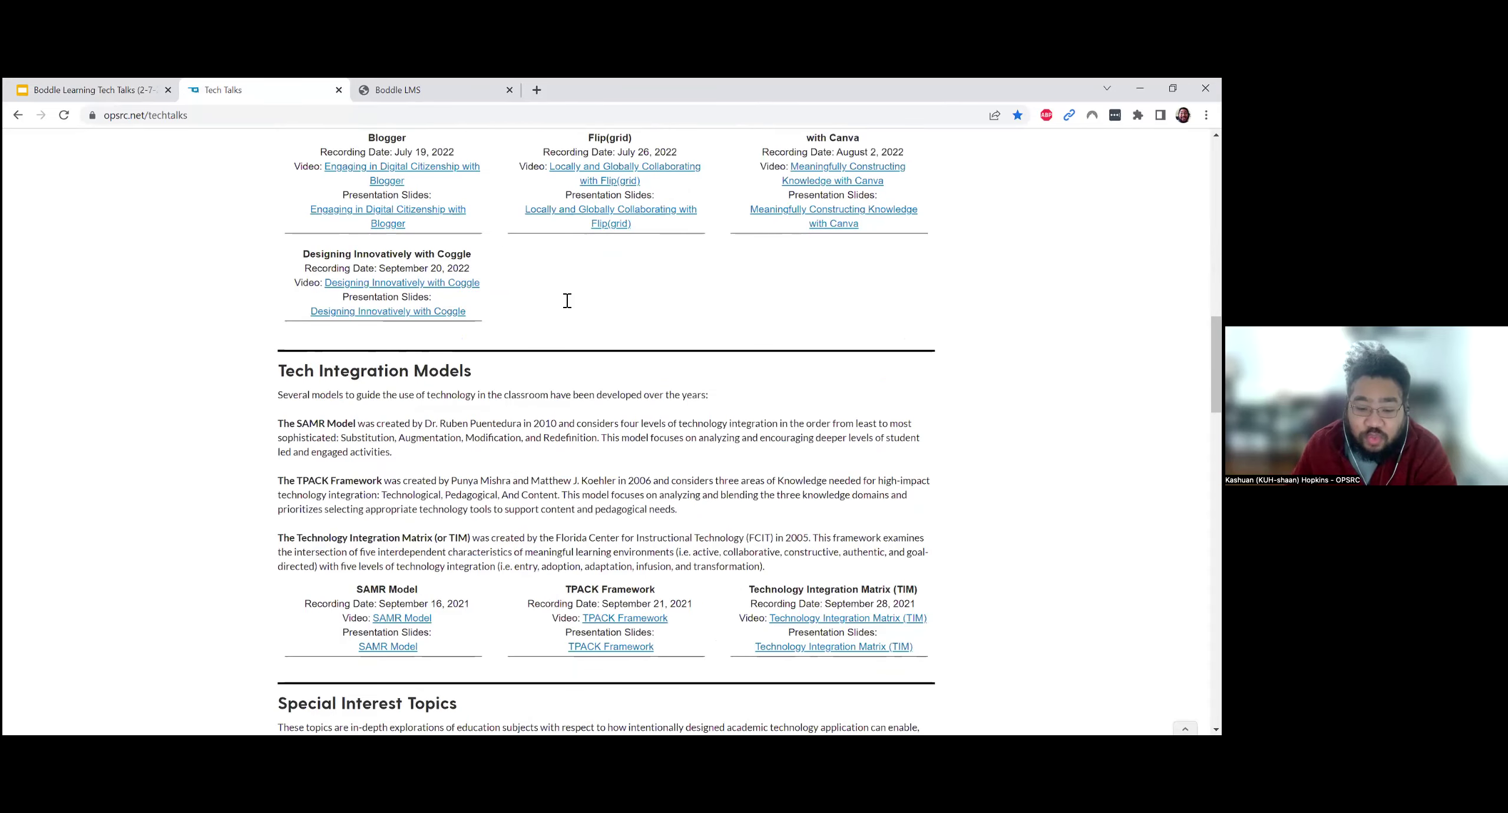
{"action": "scroll", "coordinate": [567, 305], "scroll_direction": "down", "scroll_amount": 5}
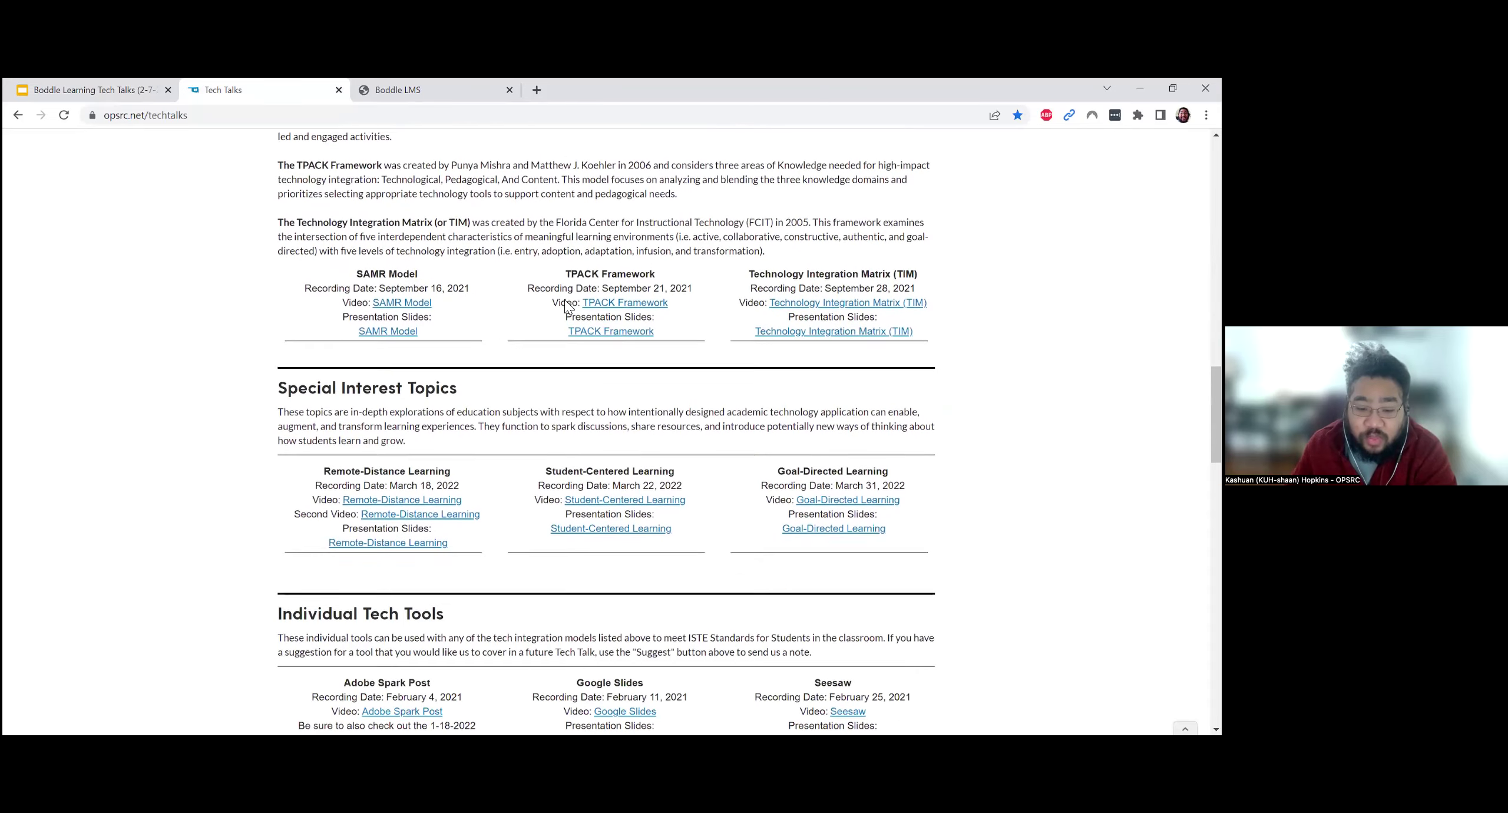
{"action": "scroll", "coordinate": [566, 306], "scroll_direction": "down", "scroll_amount": 3}
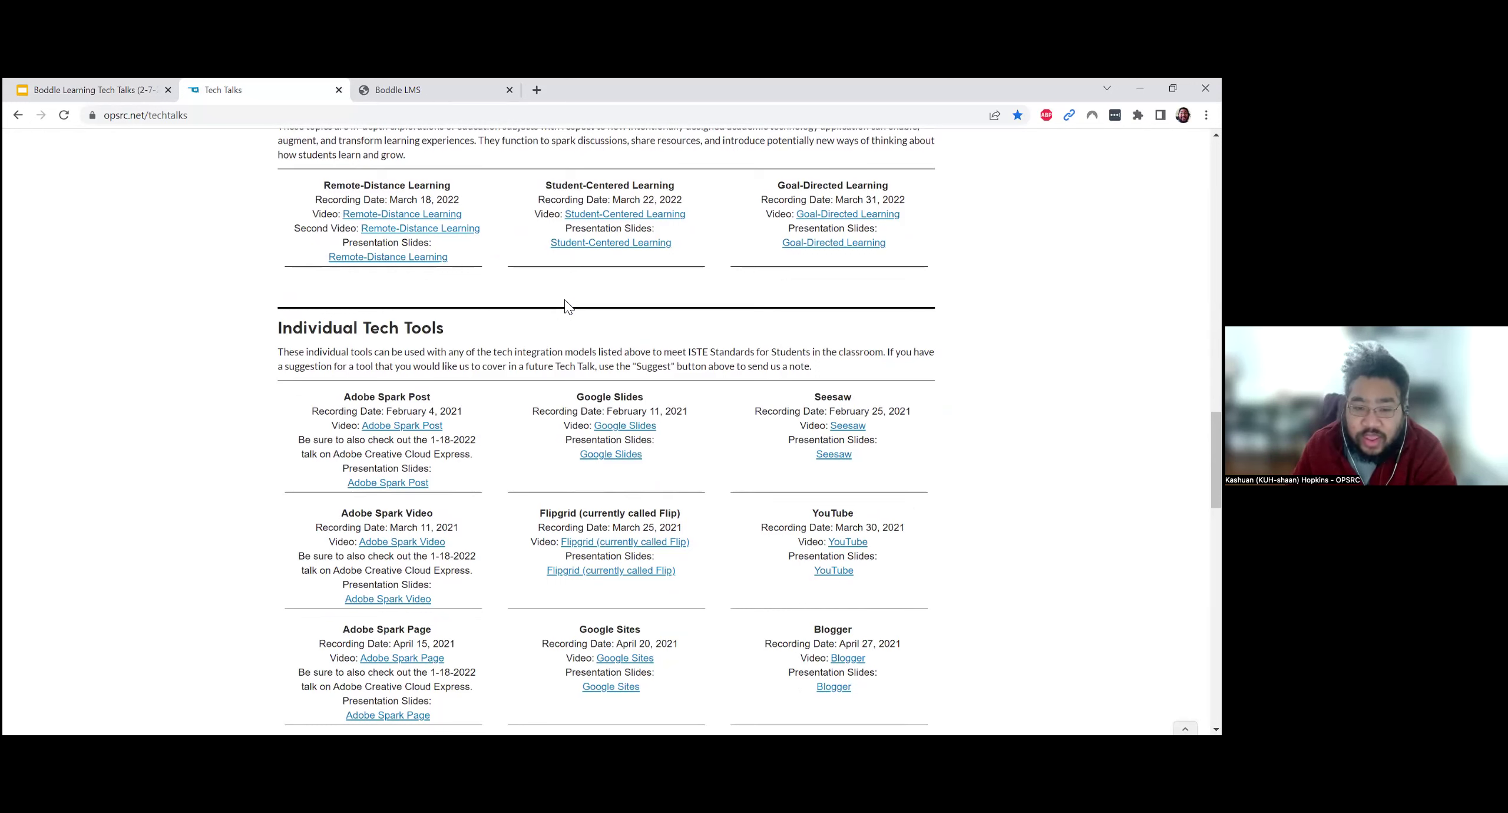
{"action": "scroll", "coordinate": [565, 305], "scroll_direction": "down", "scroll_amount": 3}
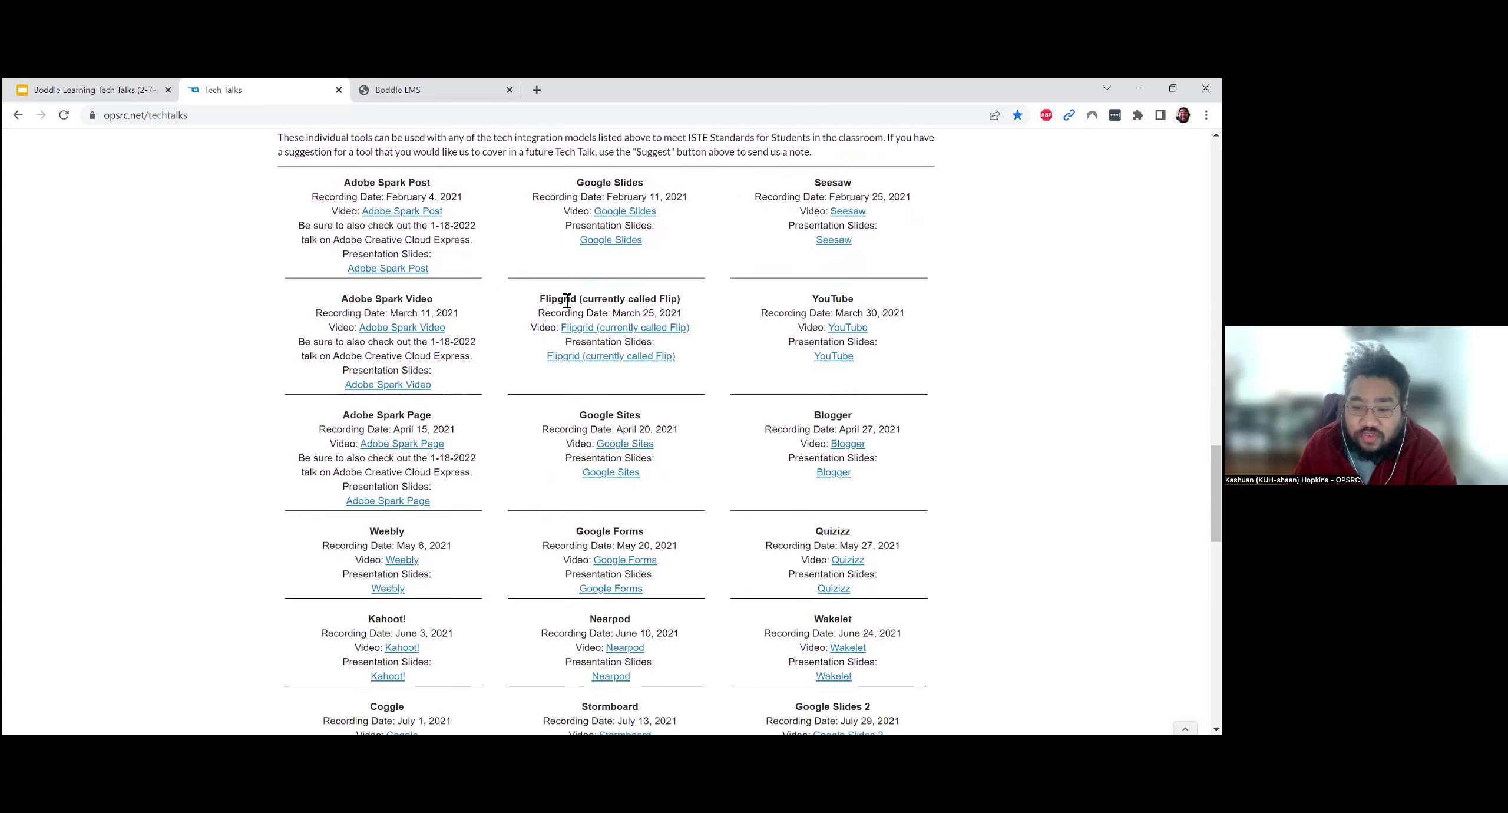
{"action": "scroll", "coordinate": [566, 302], "scroll_direction": "down", "scroll_amount": 3}
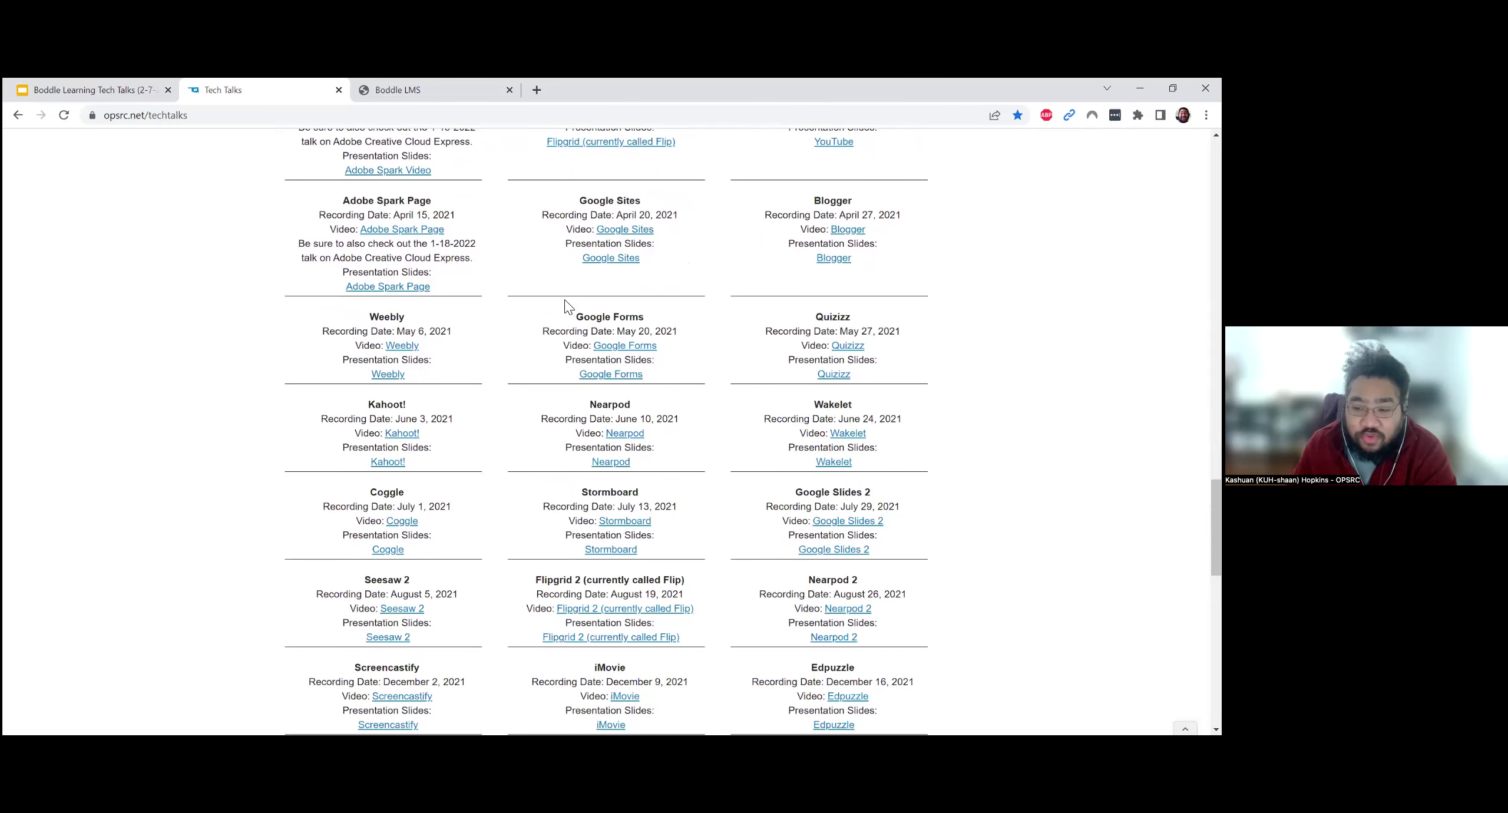
{"action": "scroll", "coordinate": [566, 309], "scroll_direction": "down", "scroll_amount": 2}
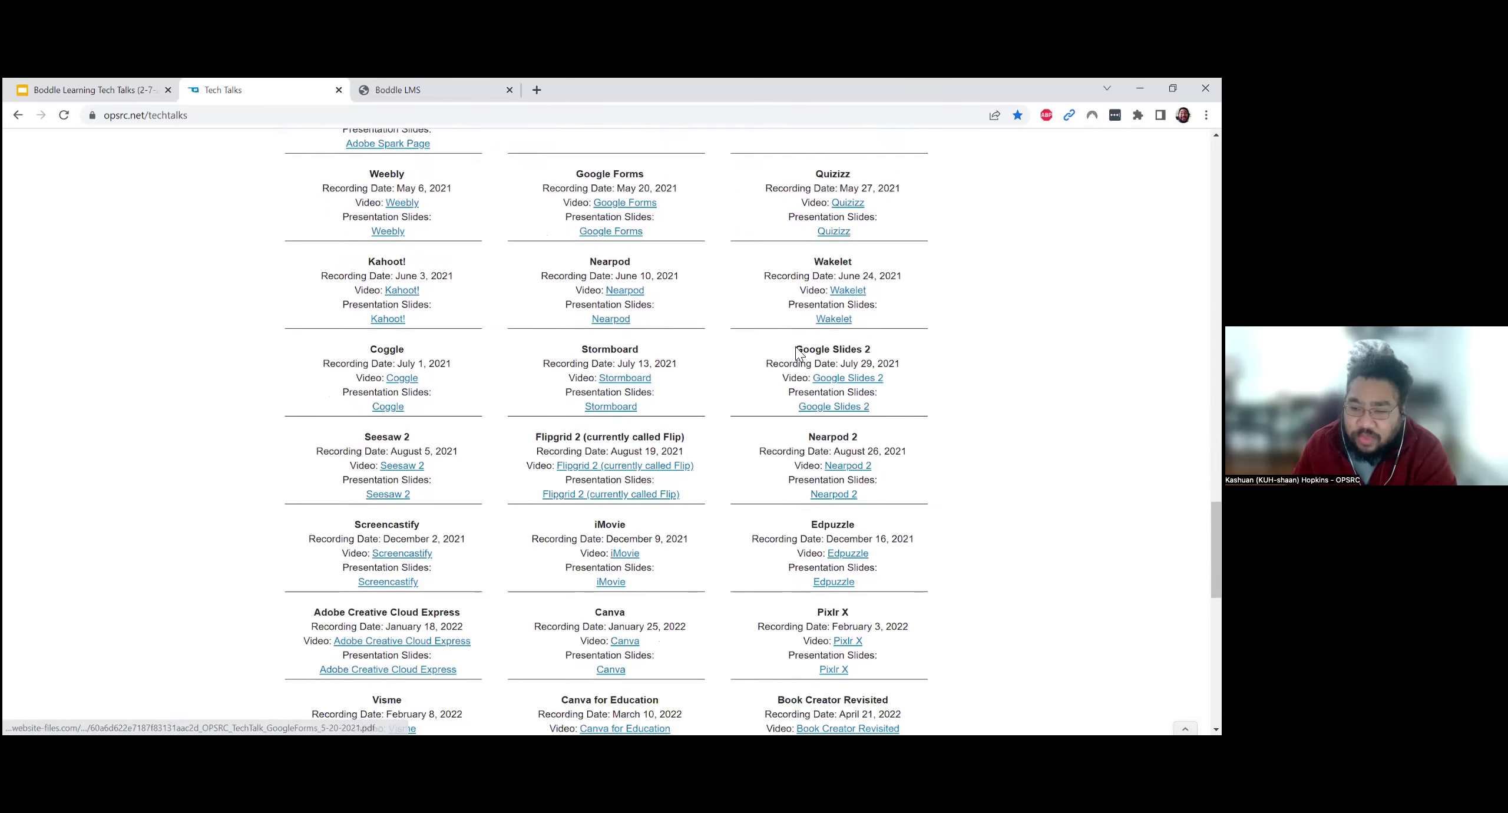
{"action": "left_click_drag", "start_coordinate": [798, 350], "coordinate": [875, 356]}
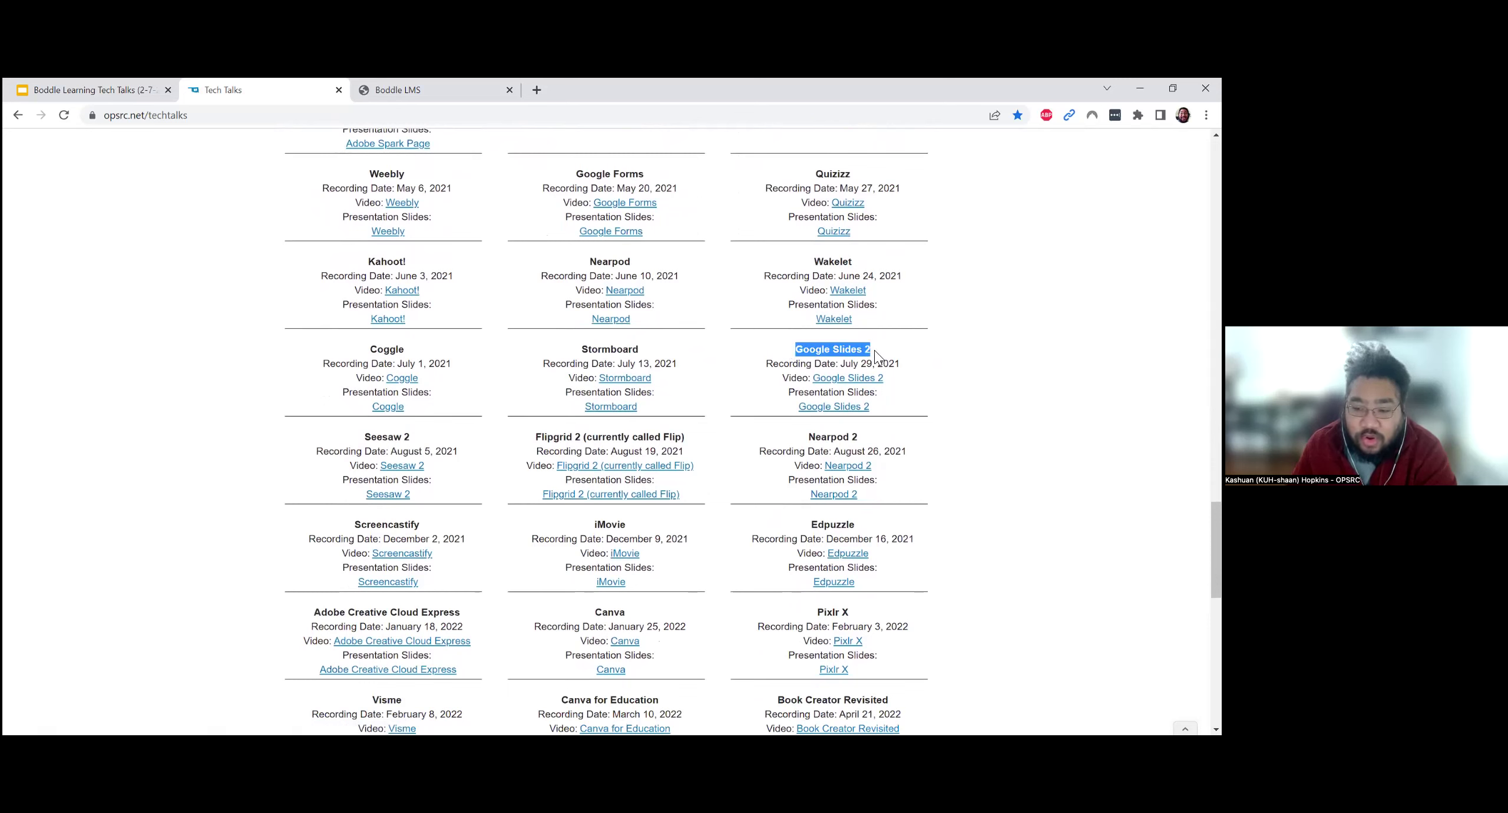
{"action": "scroll", "coordinate": [876, 355], "scroll_direction": "down", "scroll_amount": 8}
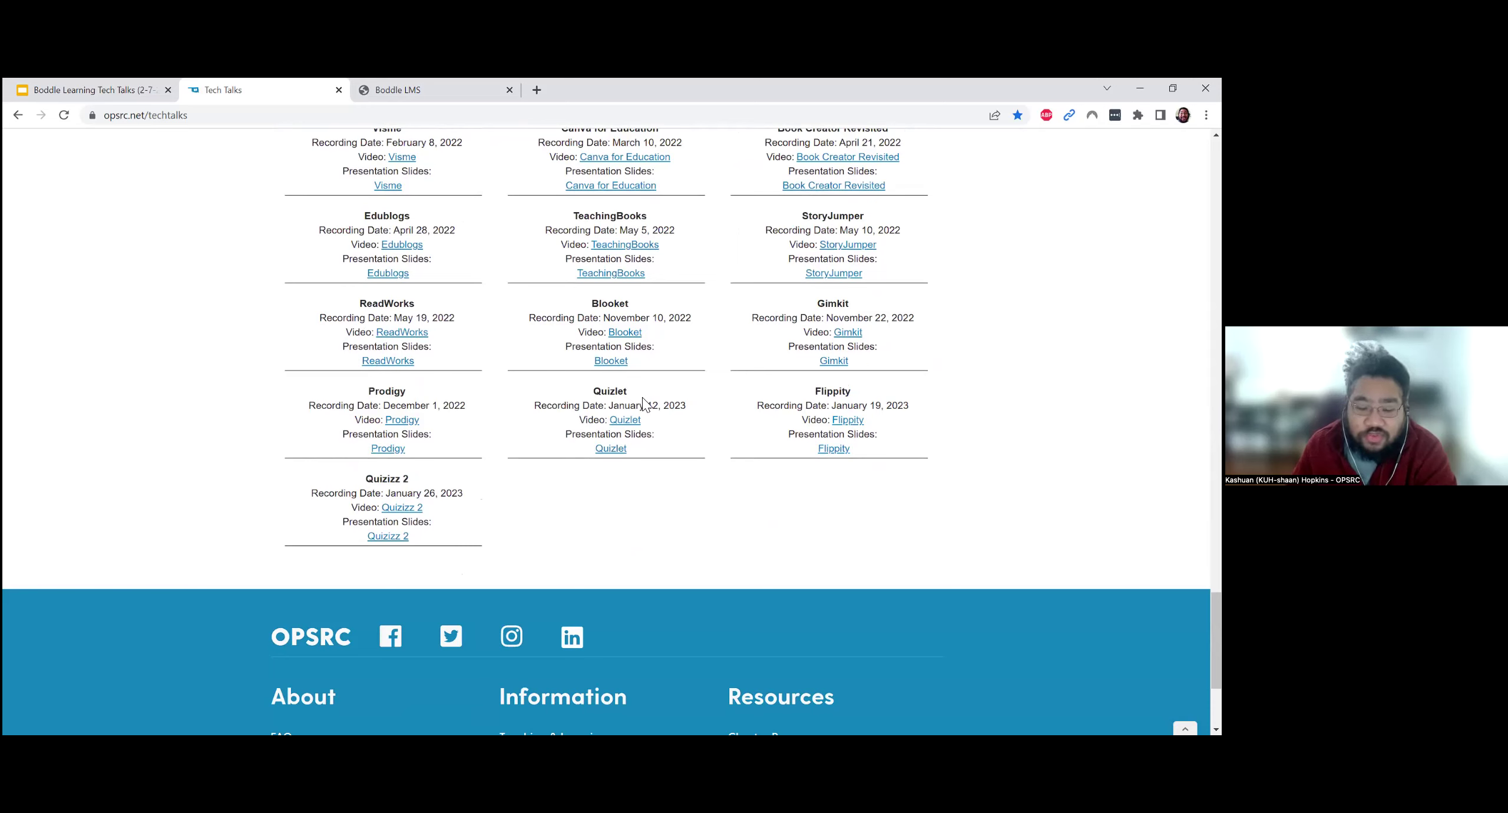
Return to the slides, close the Tech Talks tab, and highlight the Boddle Learning example line
{"action": "left_click", "coordinate": [139, 84]}
{"action": "left_click", "coordinate": [339, 90]}
{"action": "left_click_drag", "start_coordinate": [722, 577], "coordinate": [340, 565]}
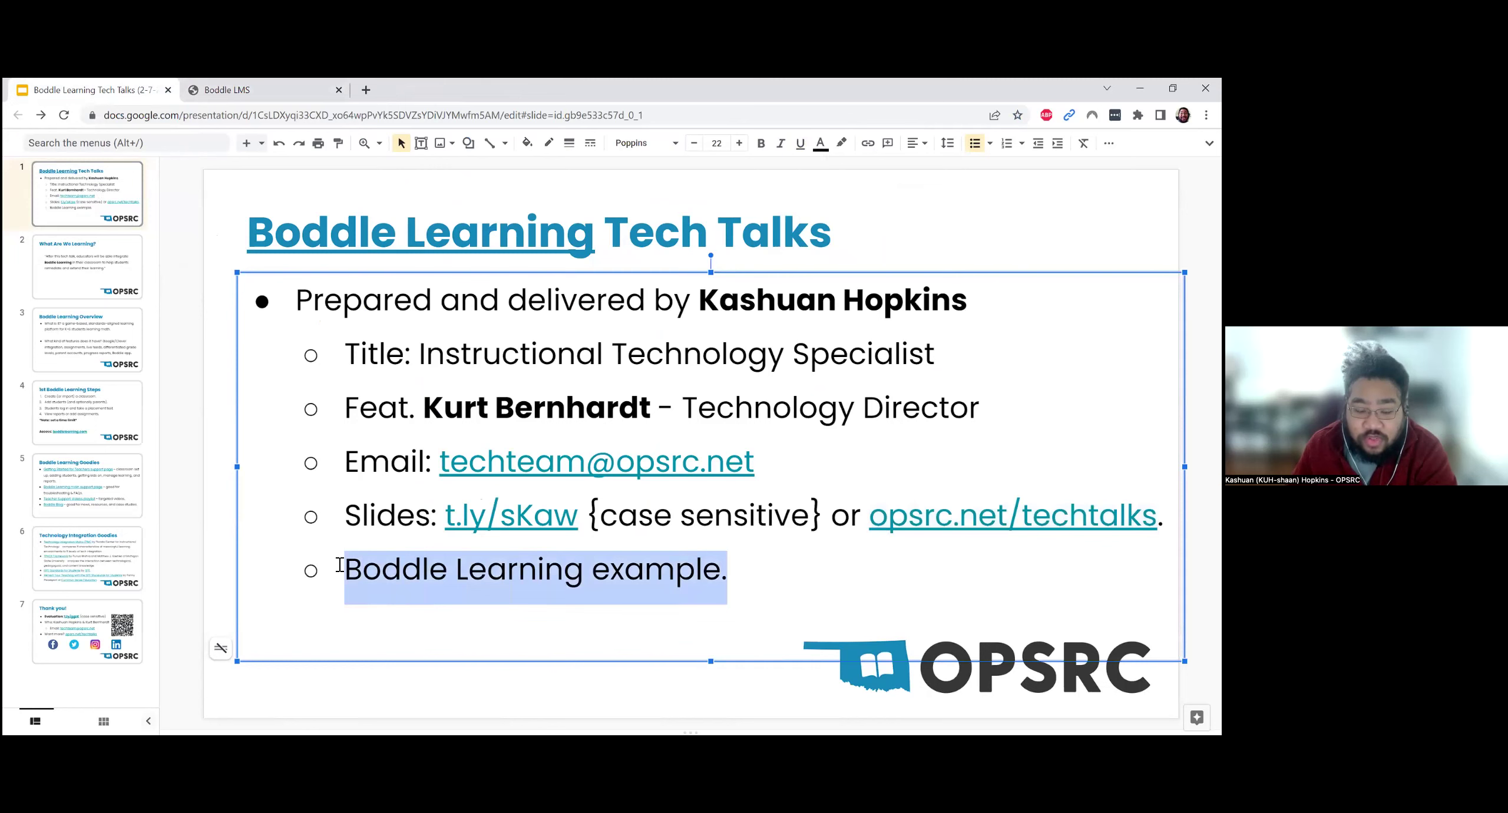
Deselect the slide text and switch to the Boddle LMS dashboard for the Tech talk class
{"action": "left_click", "coordinate": [231, 564]}
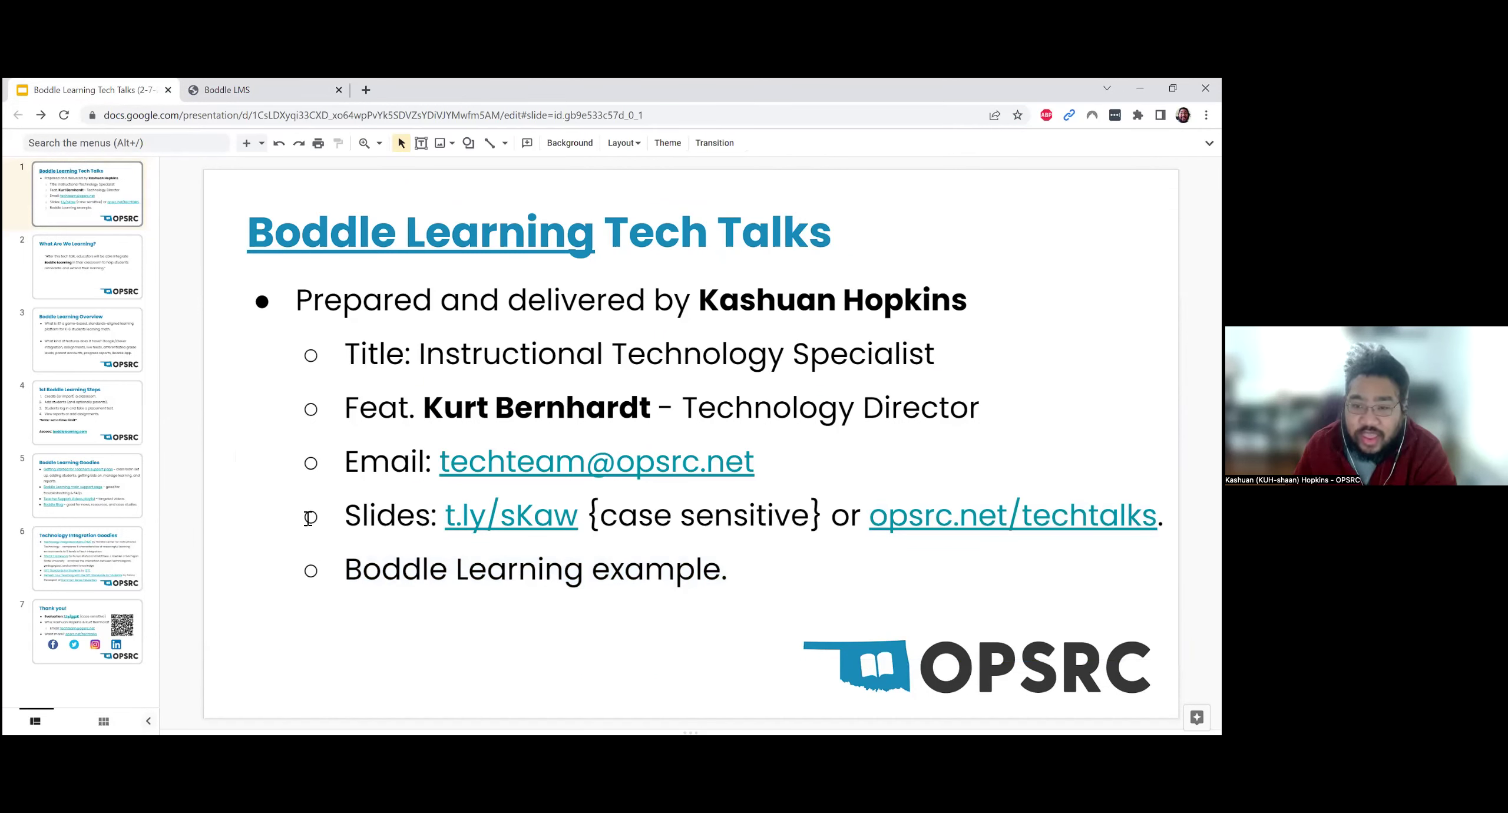
{"action": "mouse_move", "coordinate": [299, 77]}
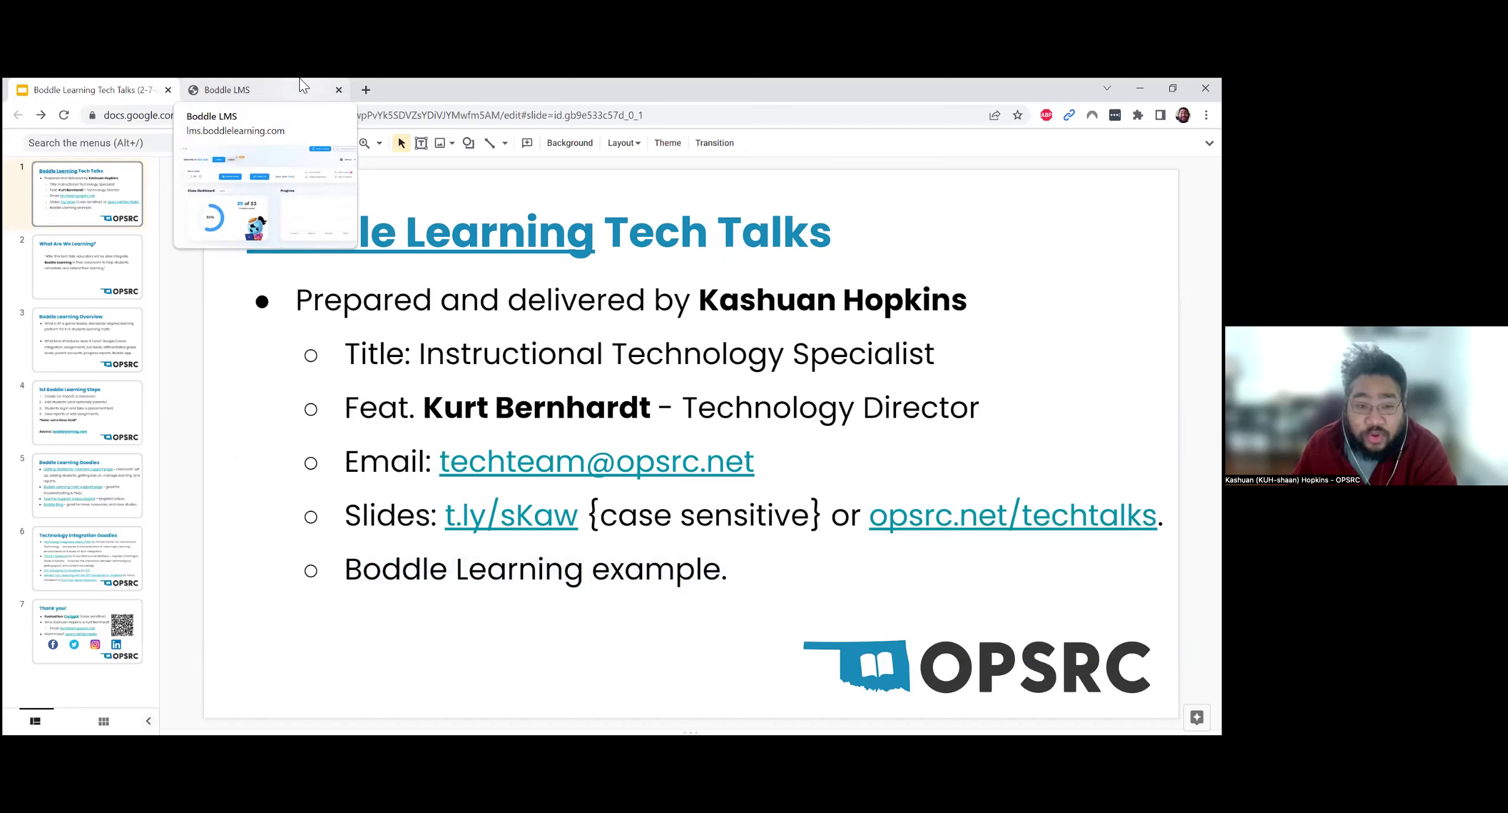
{"action": "left_click", "coordinate": [302, 88]}
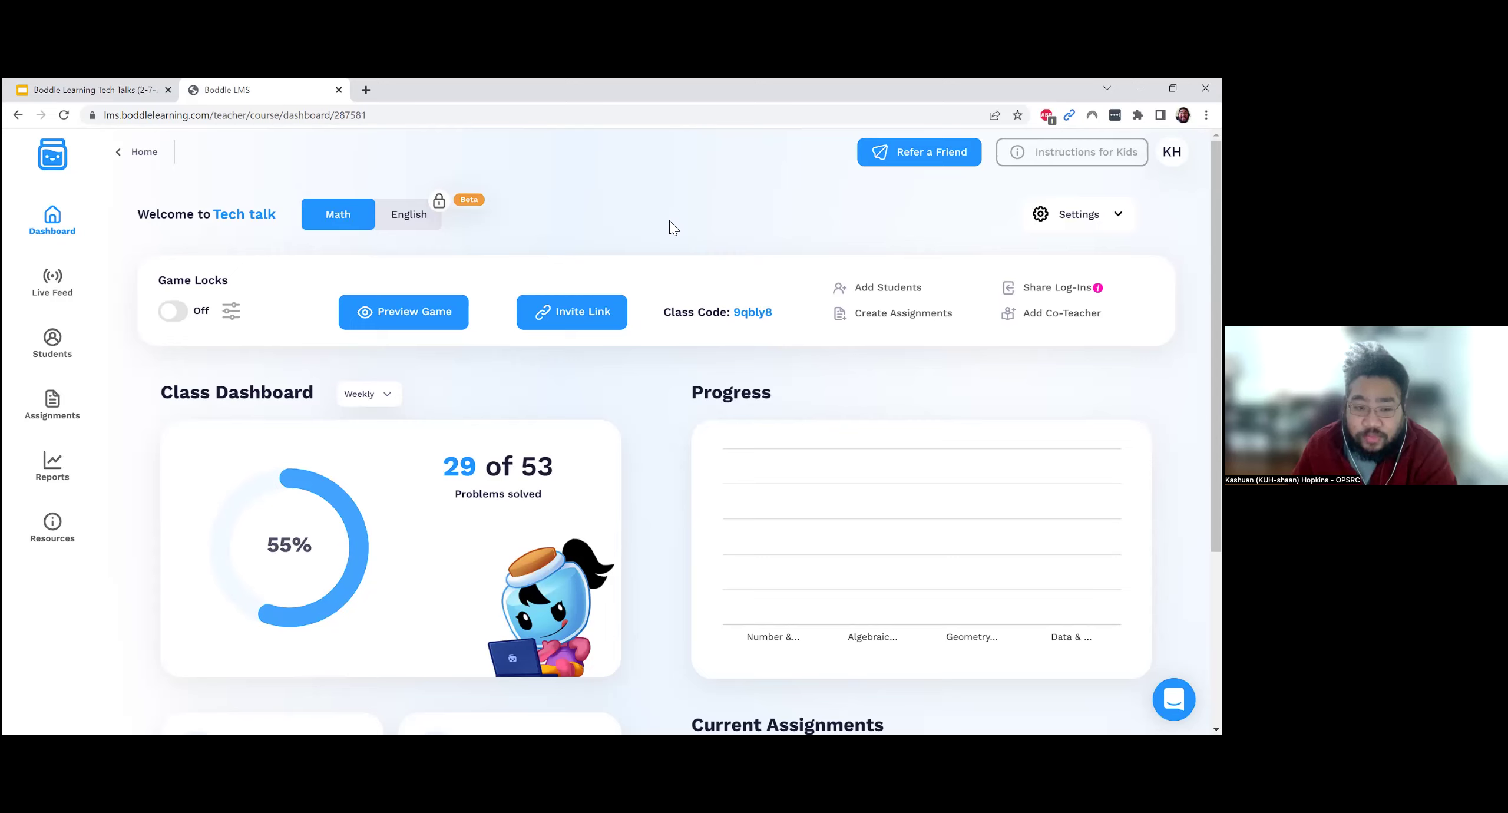
Launch the Play Boddle student game at play.boddlelearning.com in a new tab
{"action": "left_click", "coordinate": [449, 315]}
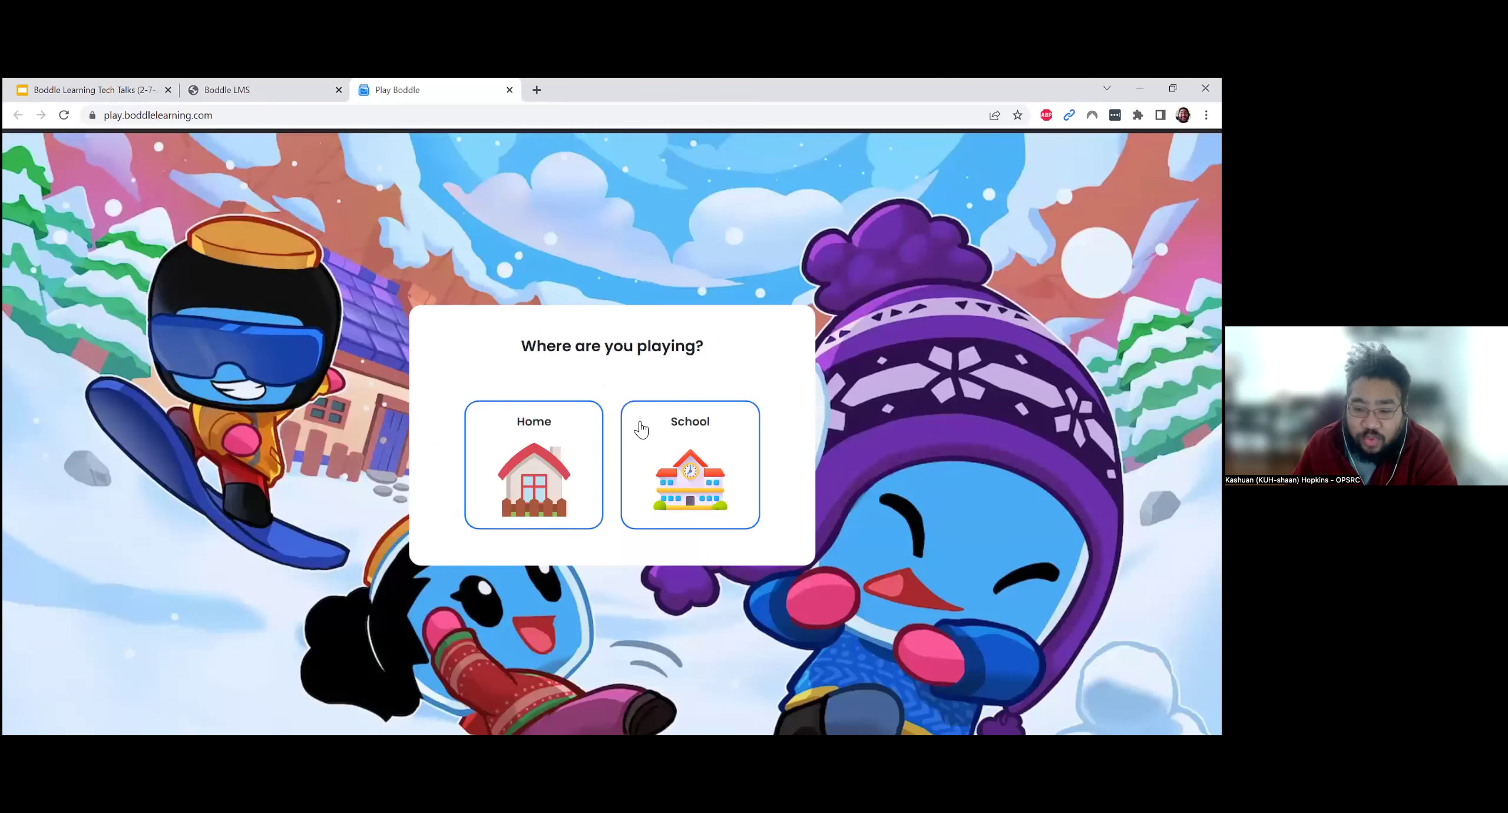
Choose School as the play location and skip the intro tutorial
{"action": "left_click", "coordinate": [651, 421]}
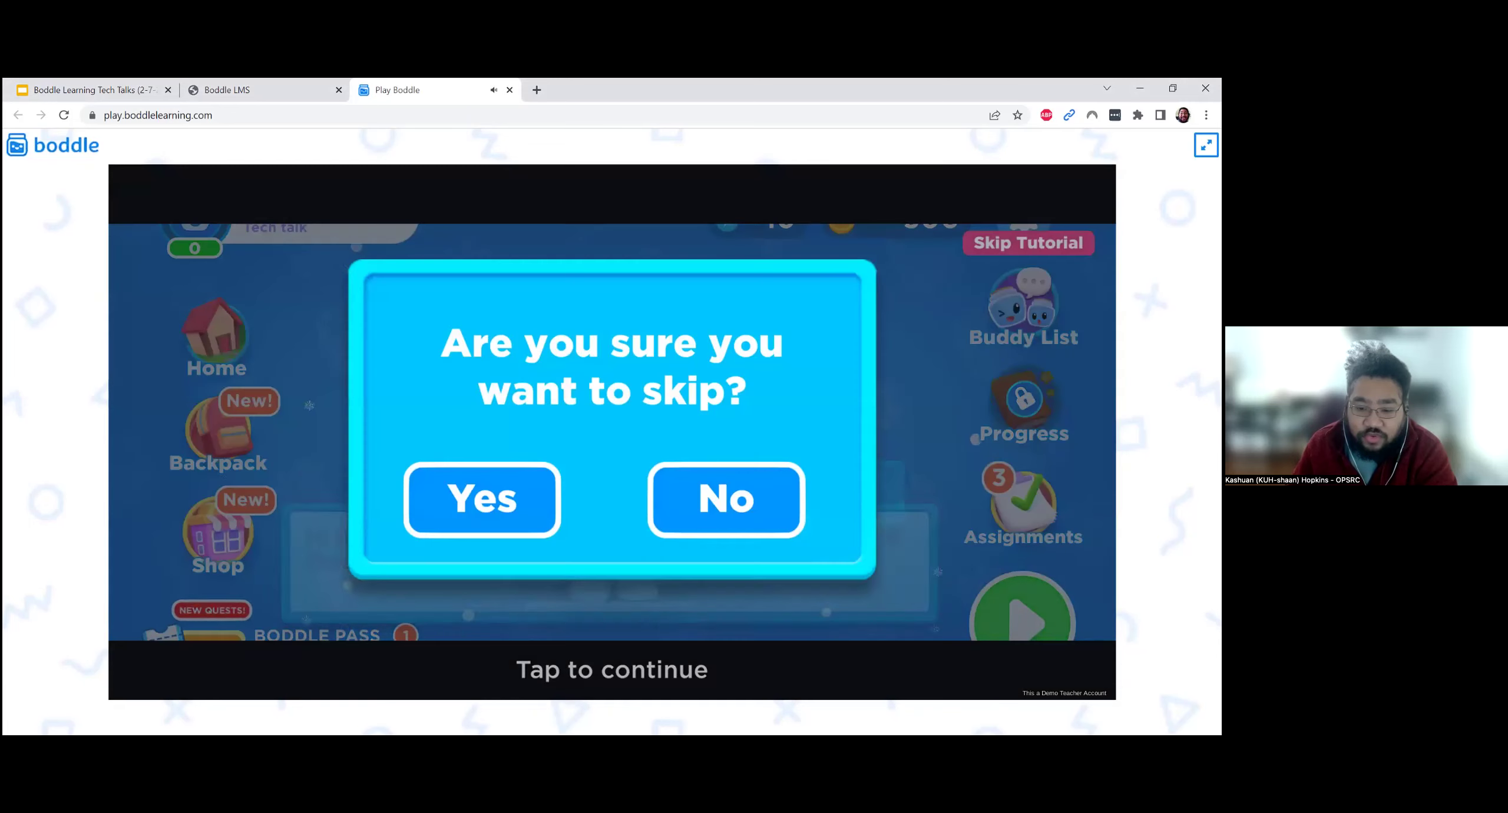
{"action": "left_click", "coordinate": [537, 501]}
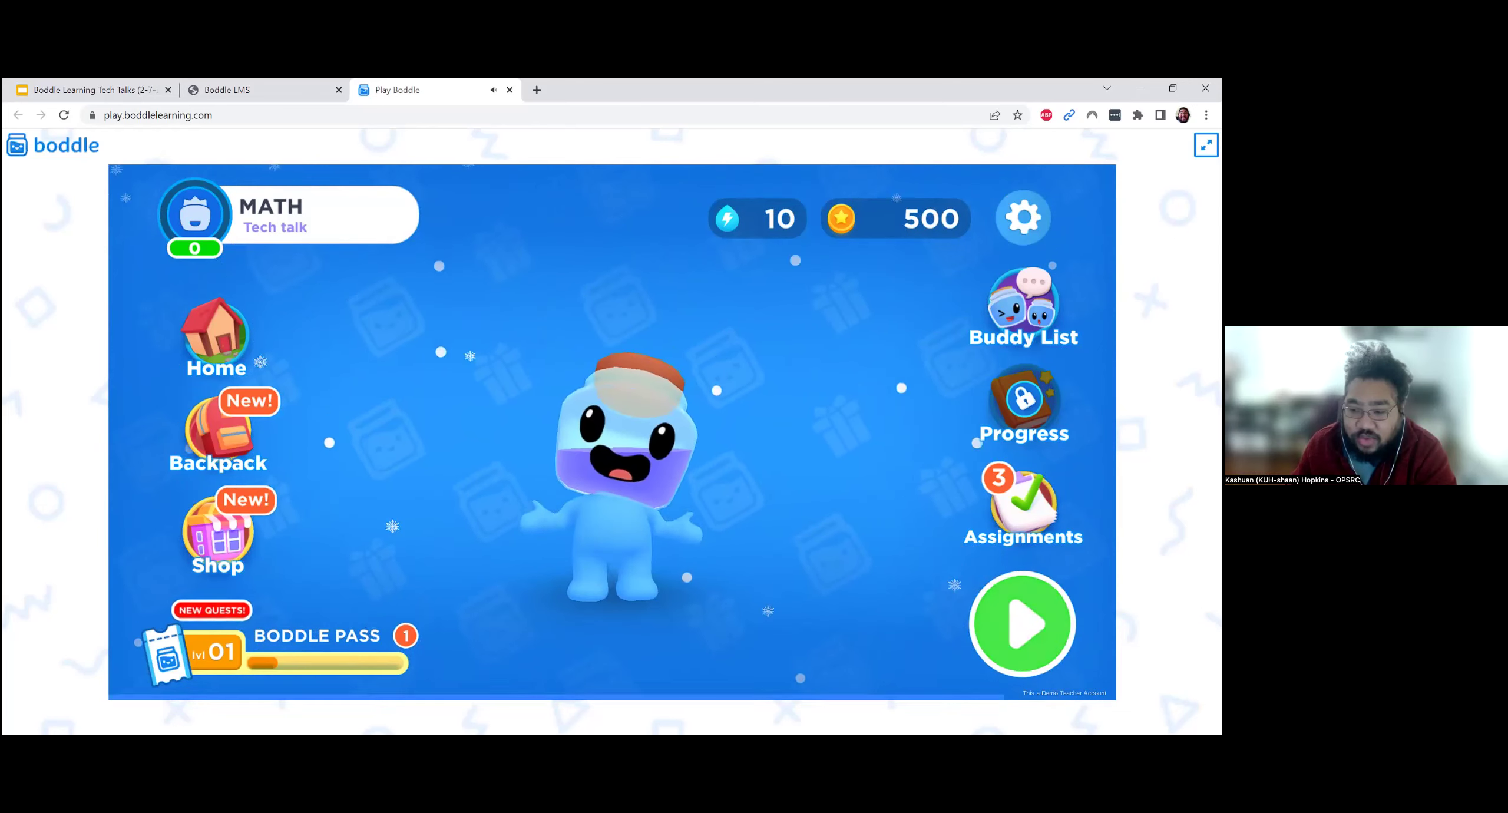
Glance at the Math assignments list, then open the play screen and skip its tutorial
{"action": "left_click", "coordinate": [1023, 507]}
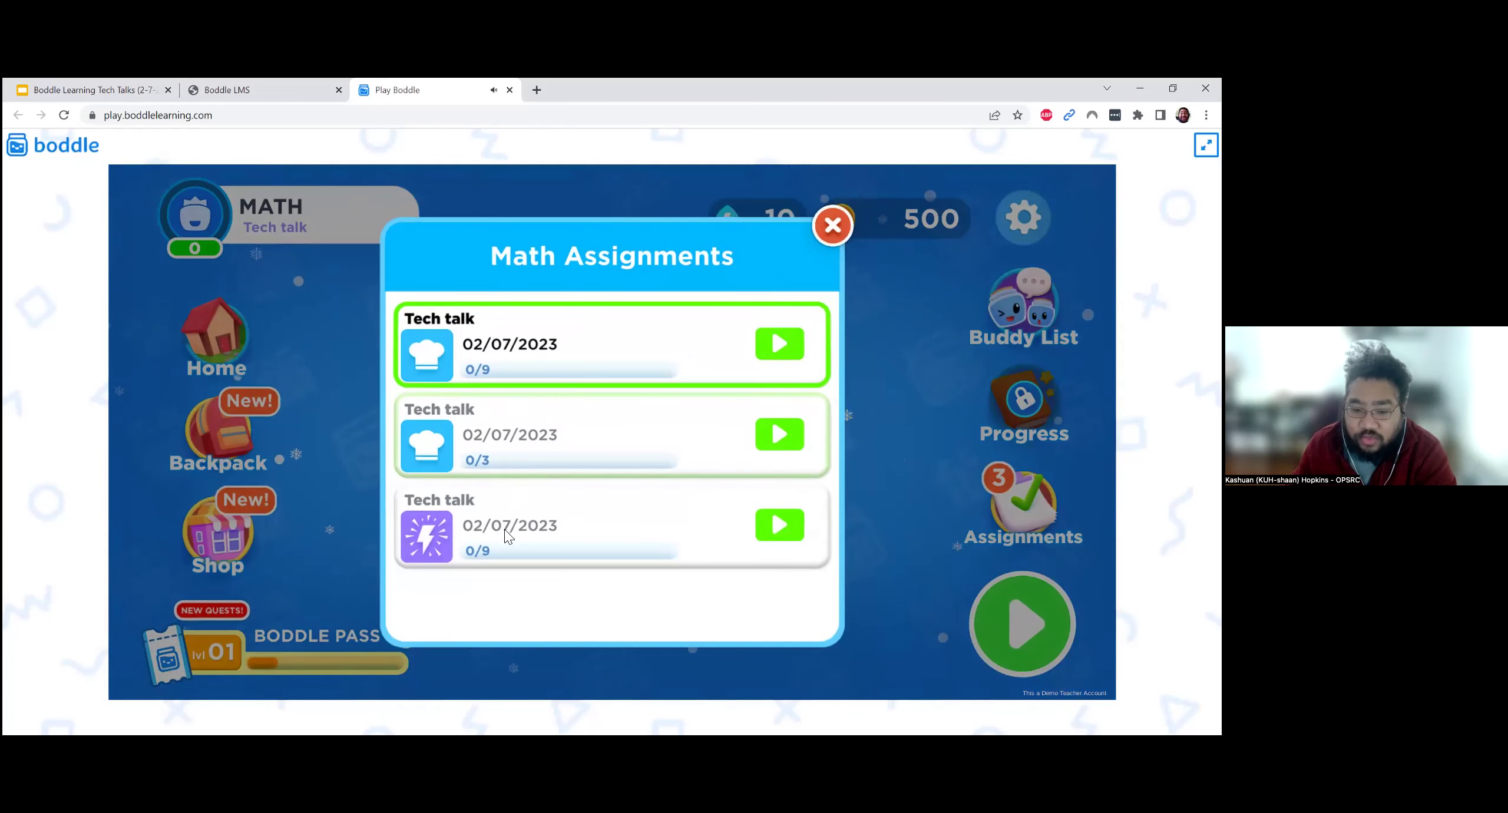
{"action": "left_click", "coordinate": [844, 224]}
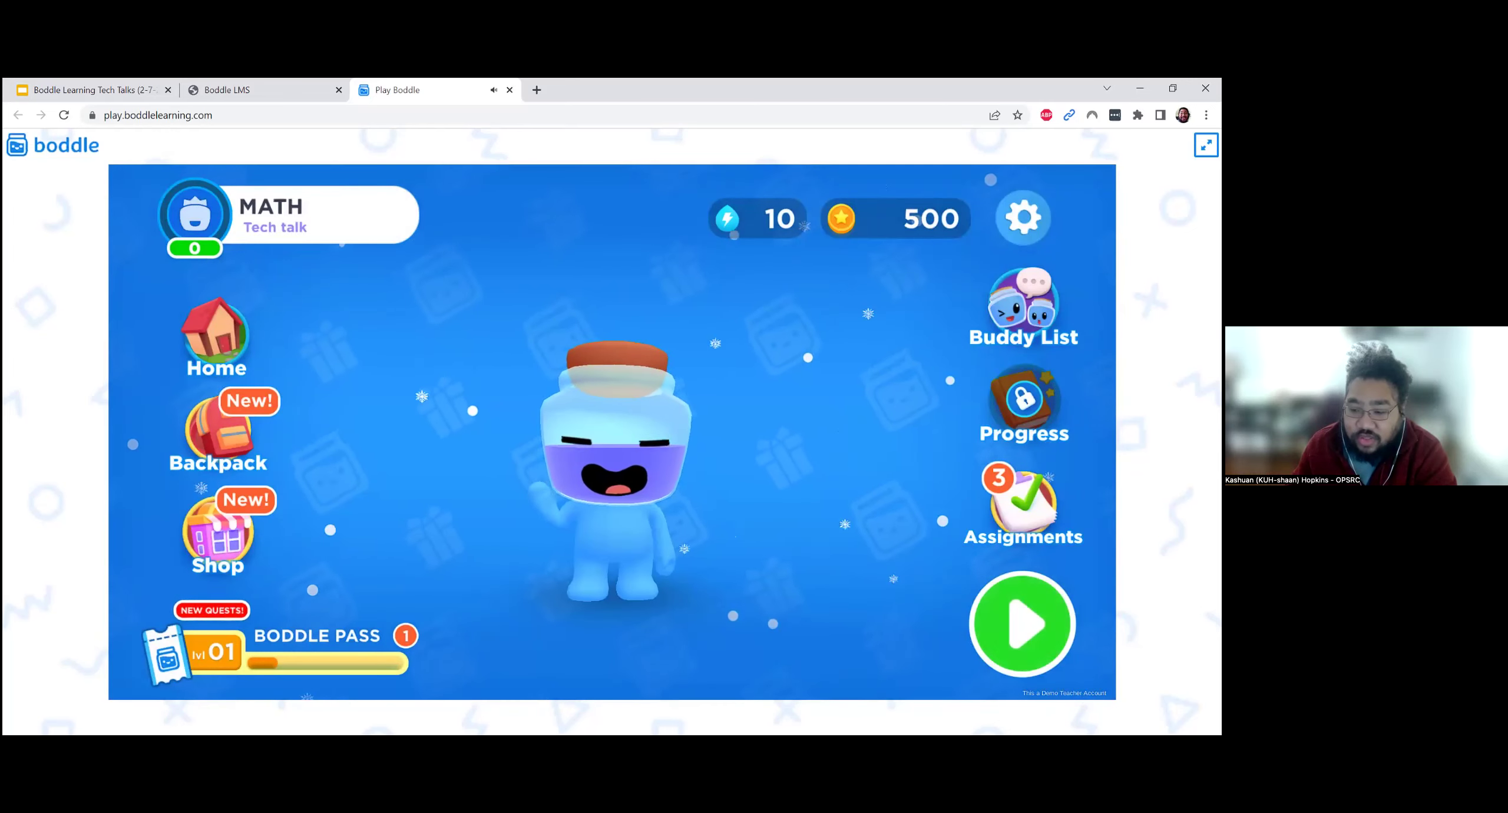
{"action": "left_click", "coordinate": [1023, 624]}
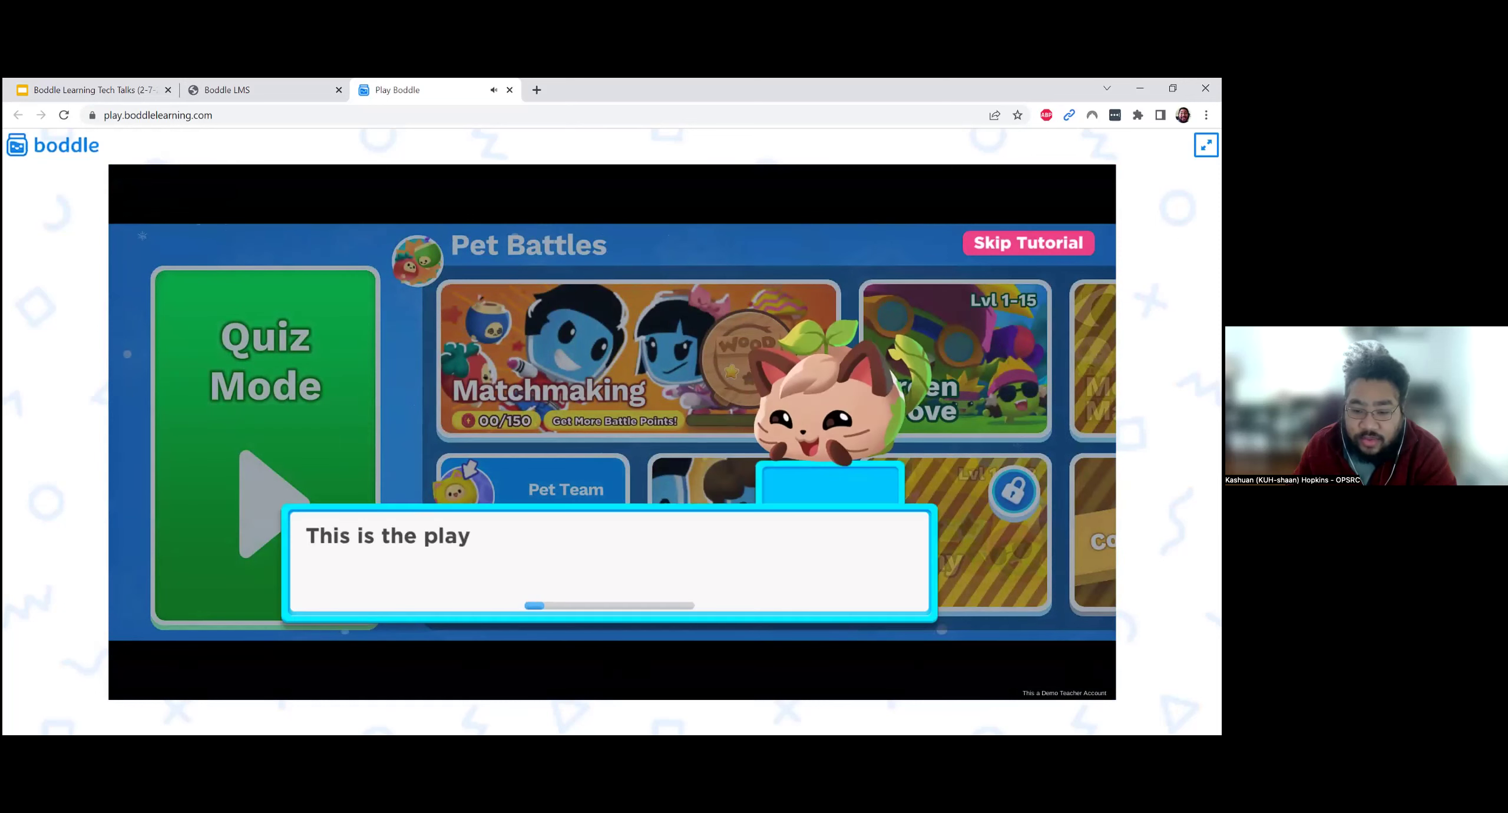
{"action": "left_click", "coordinate": [1028, 243]}
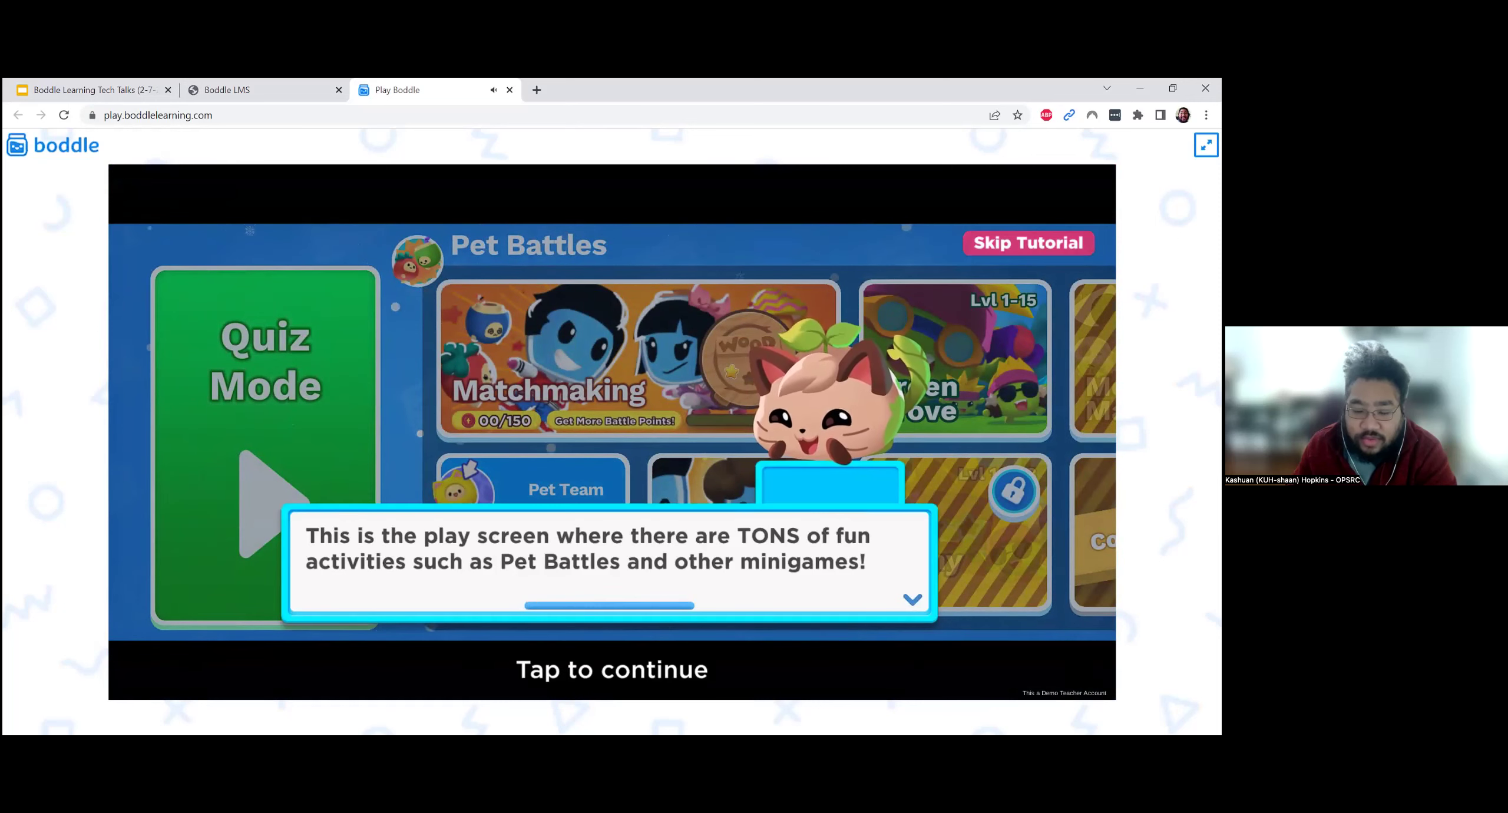
{"action": "left_click", "coordinate": [524, 495]}
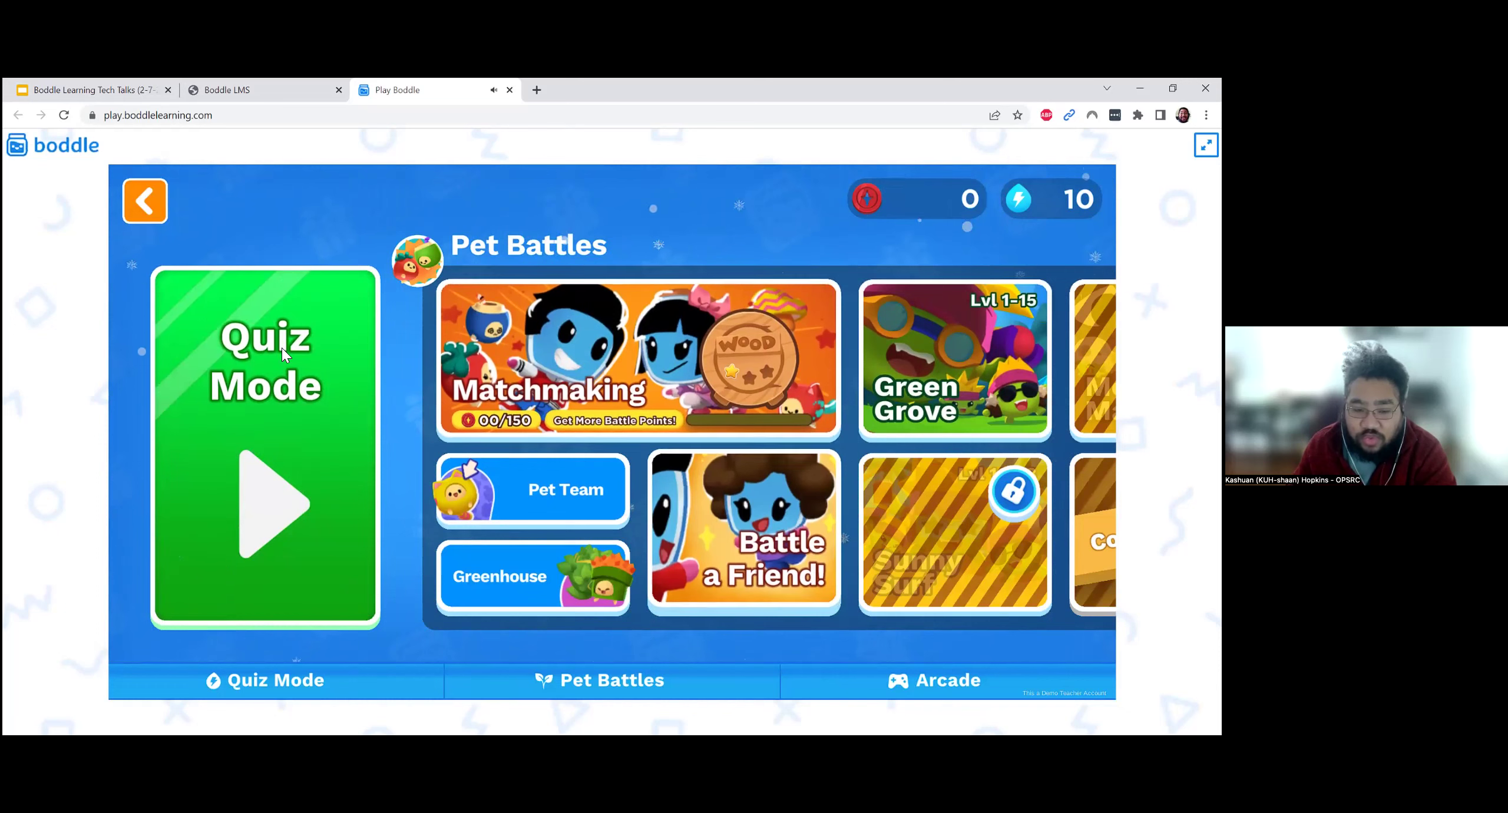
Start Quiz Mode and skip its tutorial
{"action": "left_click", "coordinate": [268, 375]}
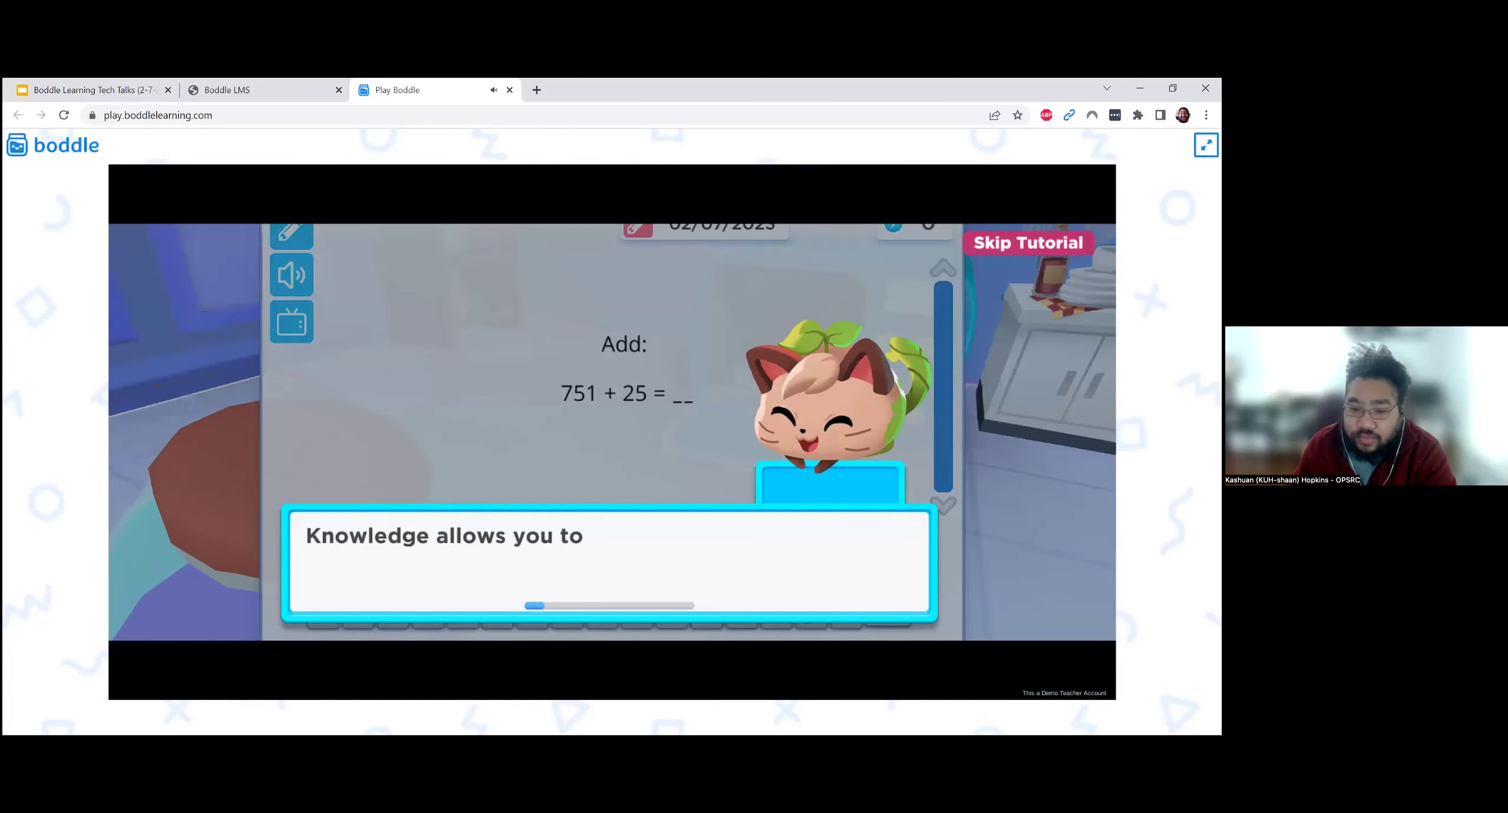
{"action": "left_click", "coordinate": [1028, 243]}
{"action": "left_click", "coordinate": [514, 488]}
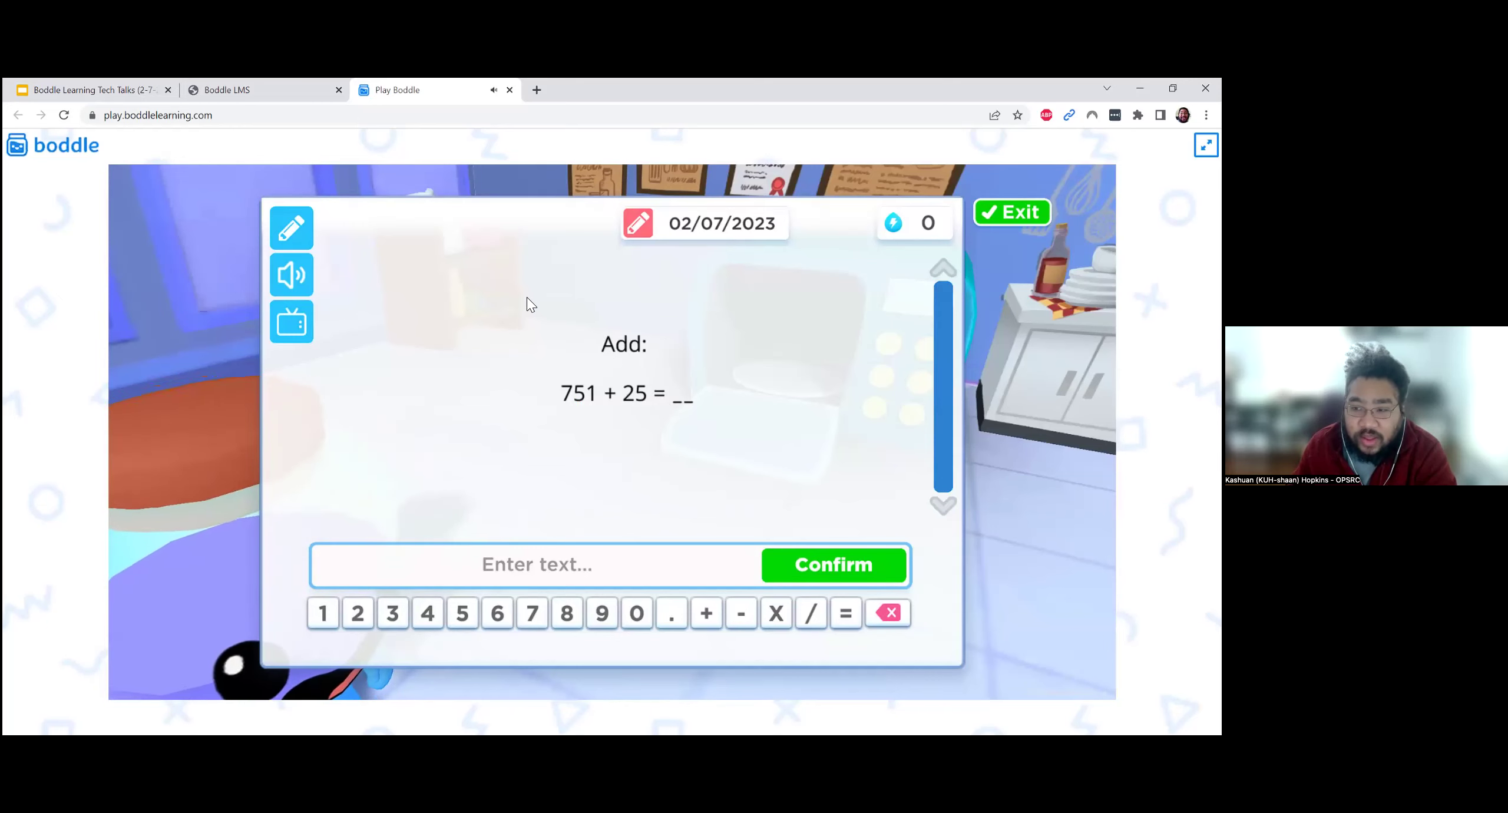
Work out 751 + 25 = 776 in red on the scratch pad, then clear it
{"action": "left_click", "coordinate": [296, 233]}
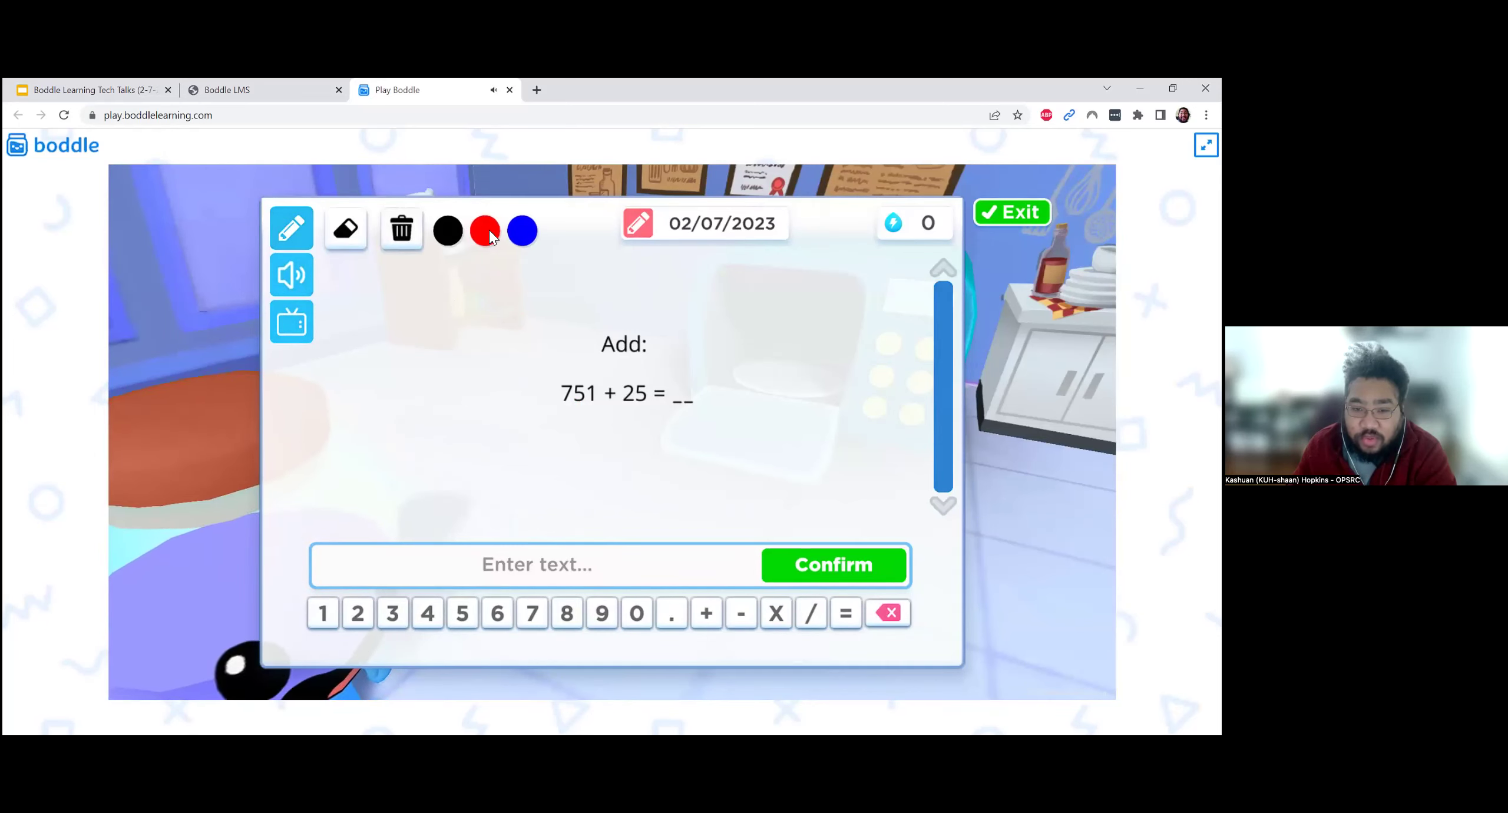
{"action": "left_click_drag", "start_coordinate": [350, 266], "coordinate": [391, 296]}
{"action": "left_click", "coordinate": [385, 264]}
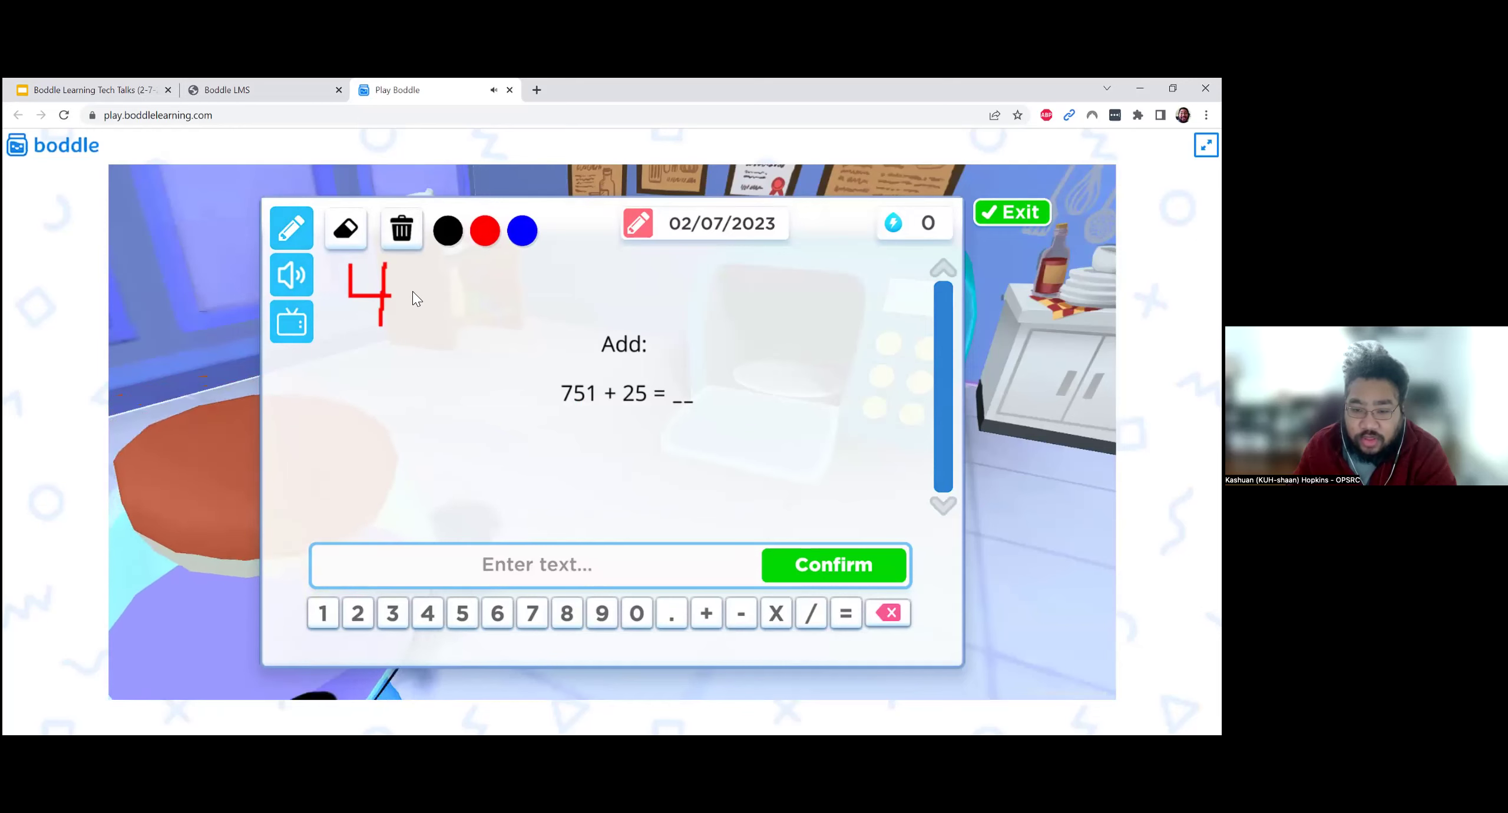
{"action": "left_click_drag", "start_coordinate": [366, 270], "coordinate": [377, 268]}
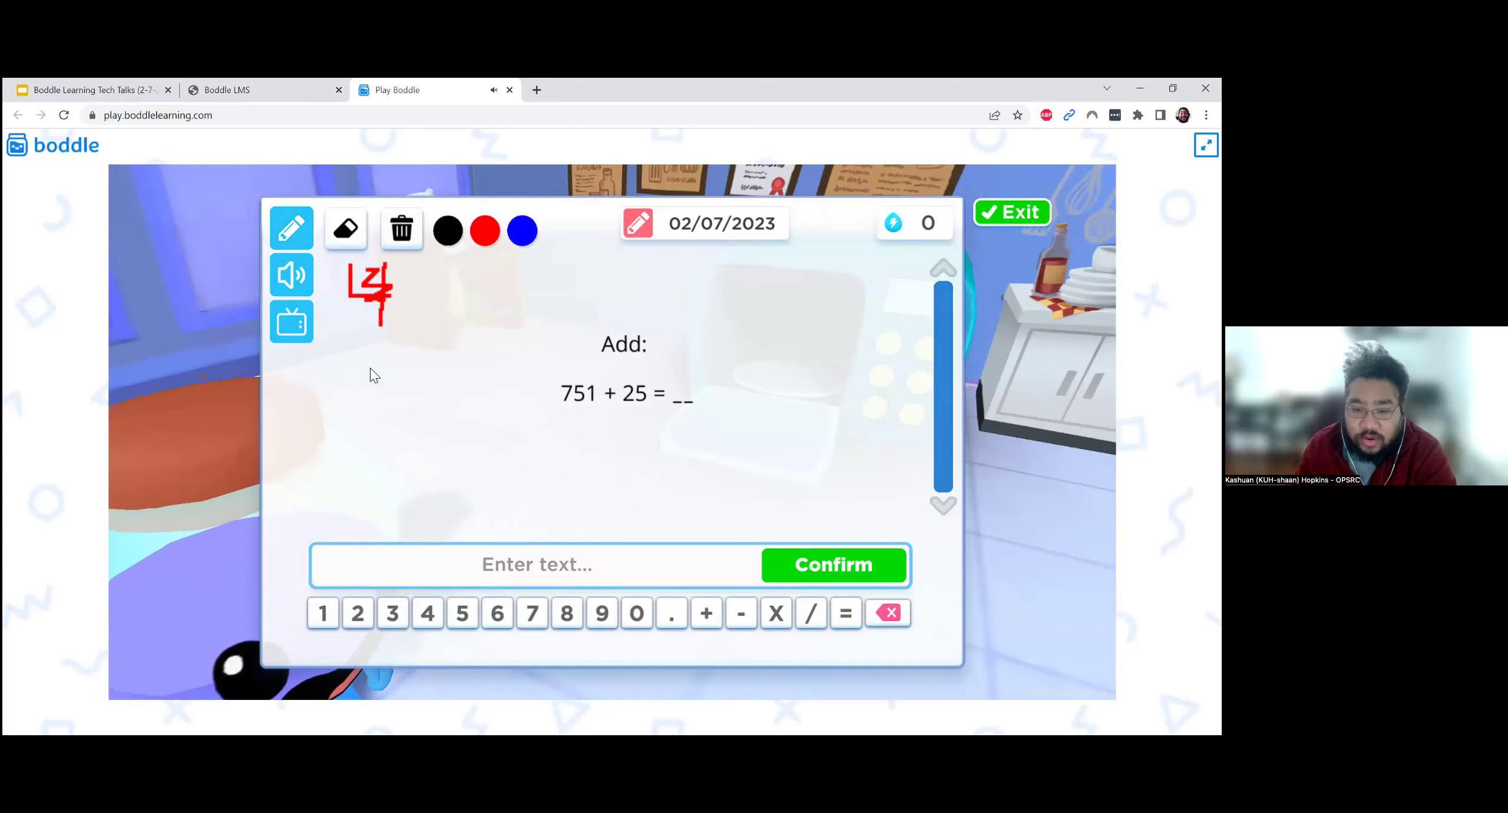
{"action": "mouse_move", "coordinate": [424, 357]}
{"action": "left_mouse_down"}
{"action": "mouse_move", "coordinate": [405, 377]}
{"action": "mouse_move", "coordinate": [440, 396]}
{"action": "mouse_move", "coordinate": [408, 428]}
{"action": "mouse_move", "coordinate": [427, 417]}
{"action": "left_mouse_up"}
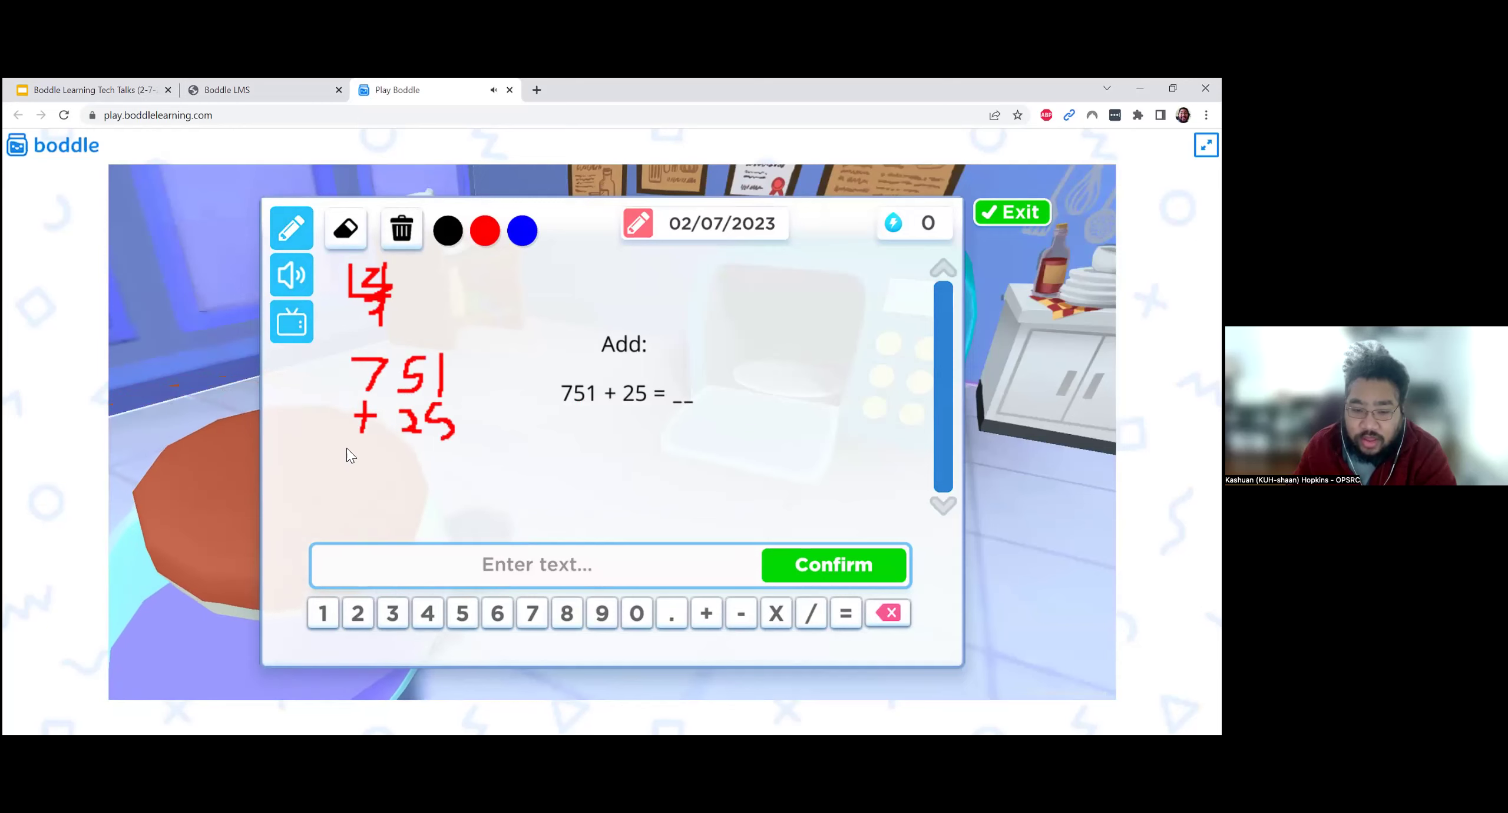
{"action": "left_click_drag", "start_coordinate": [347, 449], "coordinate": [451, 450]}
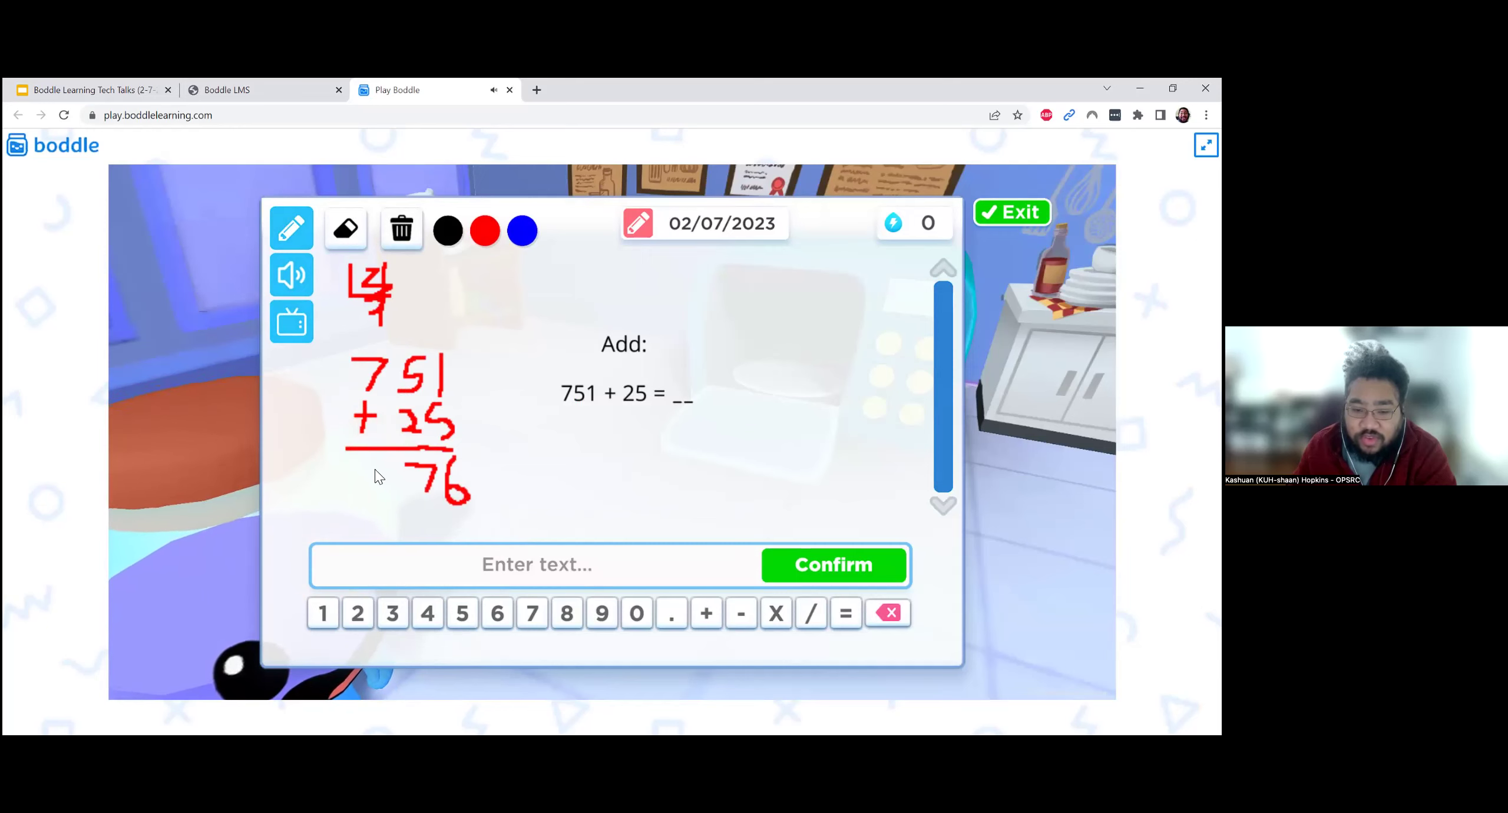
{"action": "left_click_drag", "start_coordinate": [368, 463], "coordinate": [394, 465]}
{"action": "left_click", "coordinate": [530, 563]}
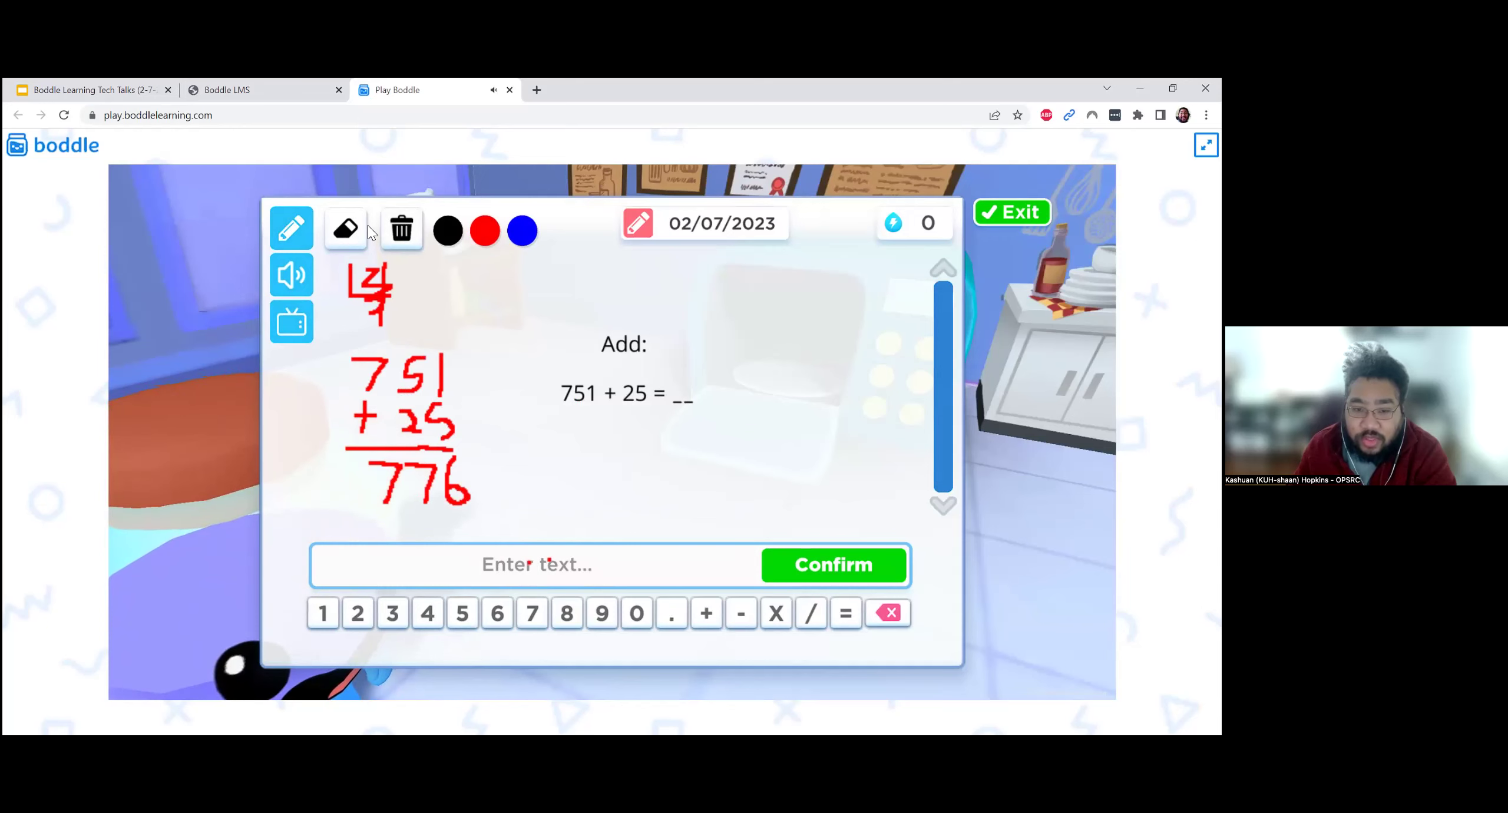
{"action": "left_click", "coordinate": [303, 236]}
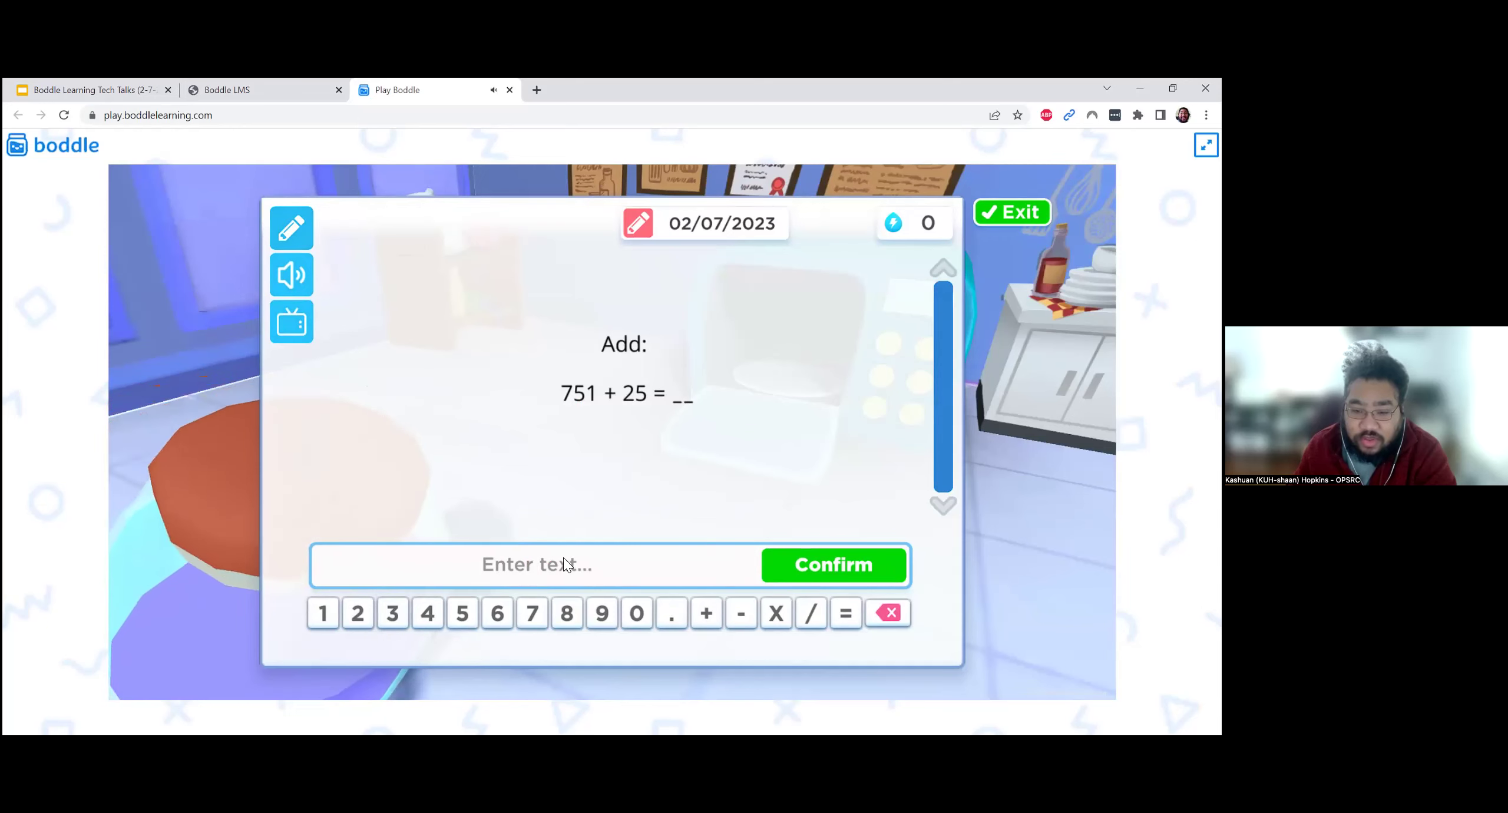
{"action": "left_click", "coordinate": [317, 238]}
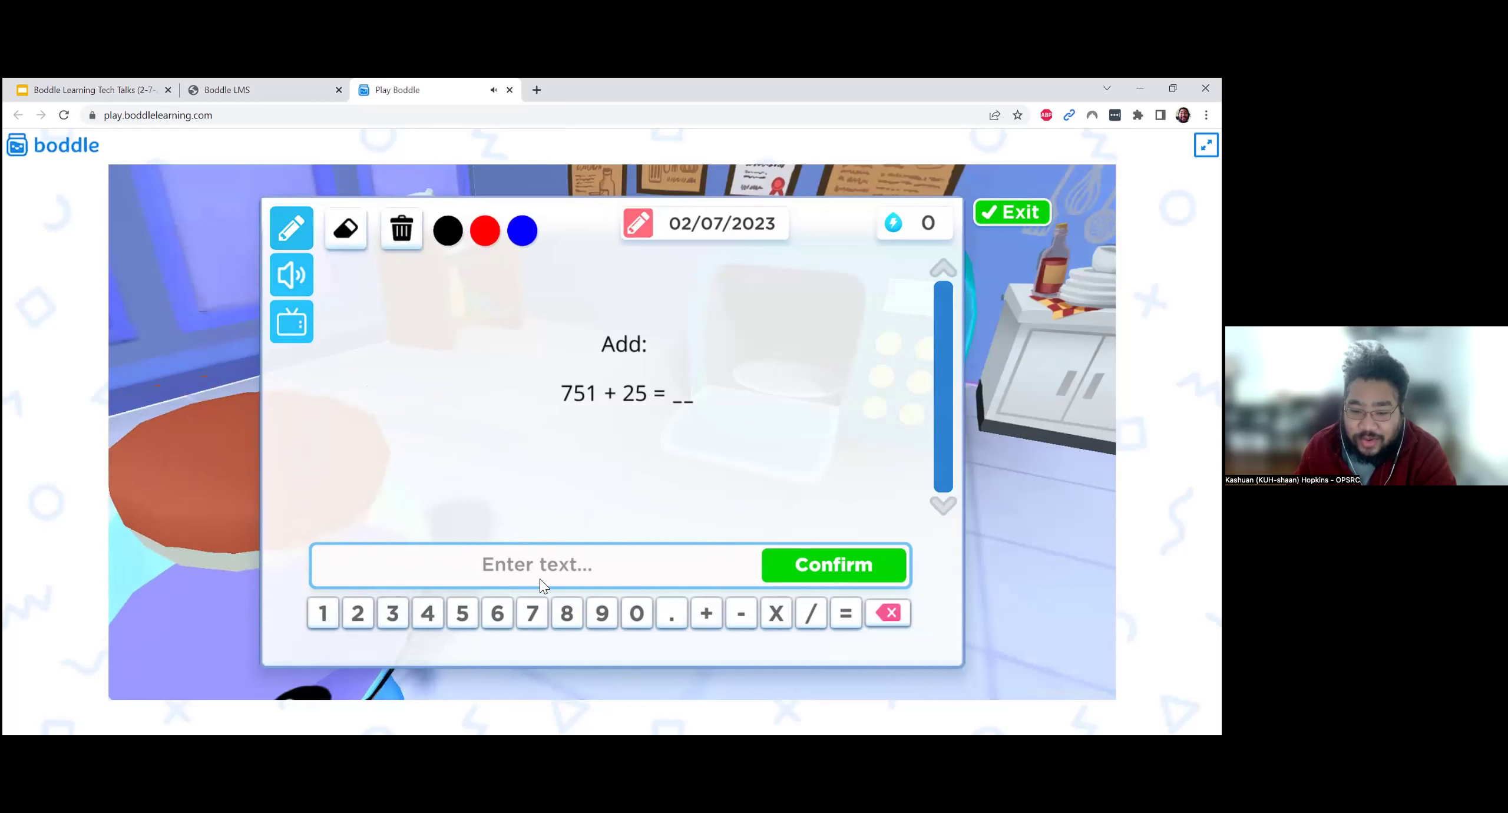
{"action": "left_click", "coordinate": [291, 227]}
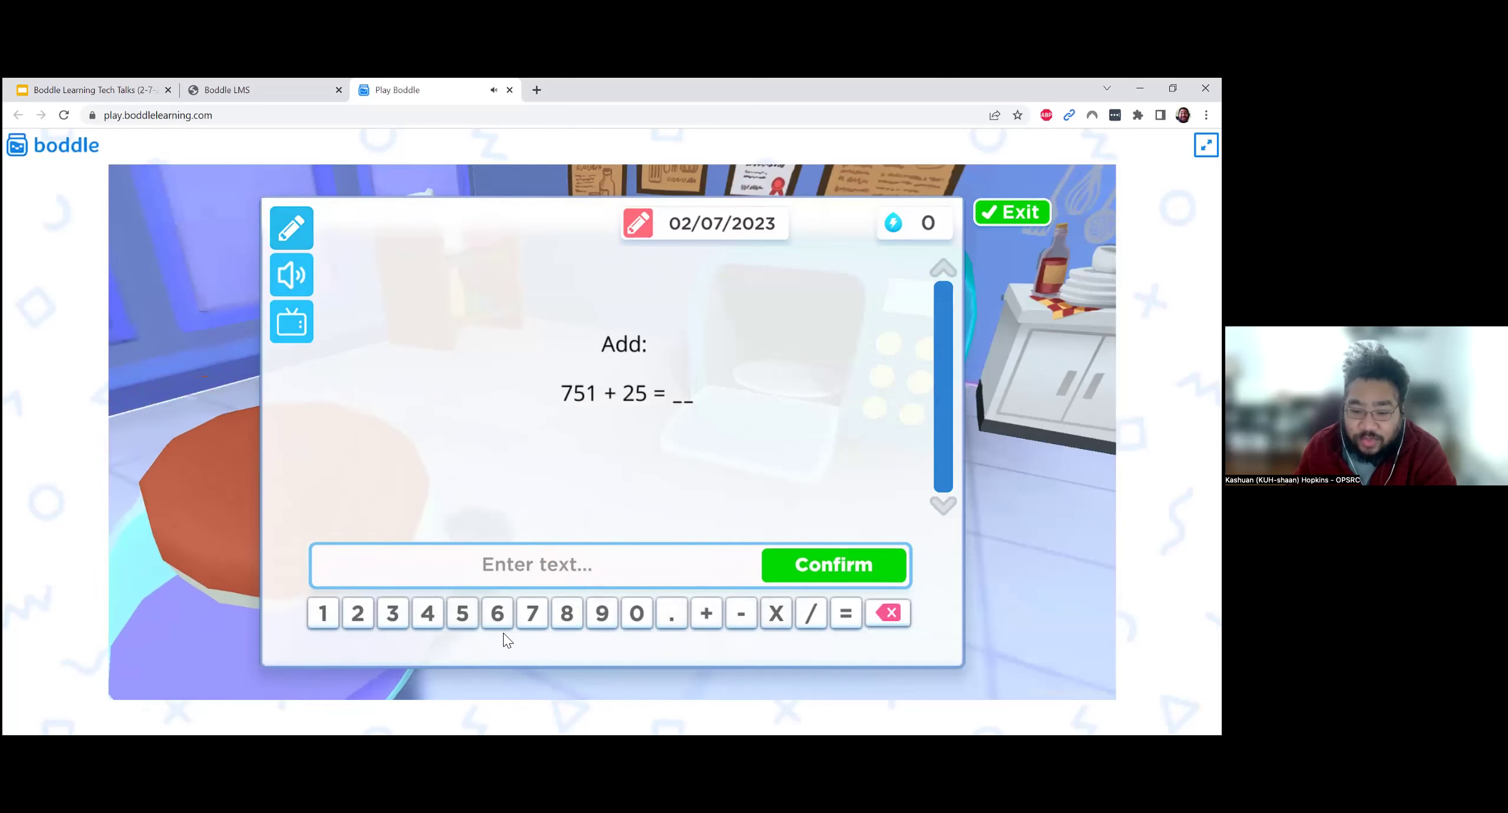
Enter 776 on the keypad and confirm the answer
{"action": "left_click", "coordinate": [532, 613]}
{"action": "left_click", "coordinate": [532, 613]}
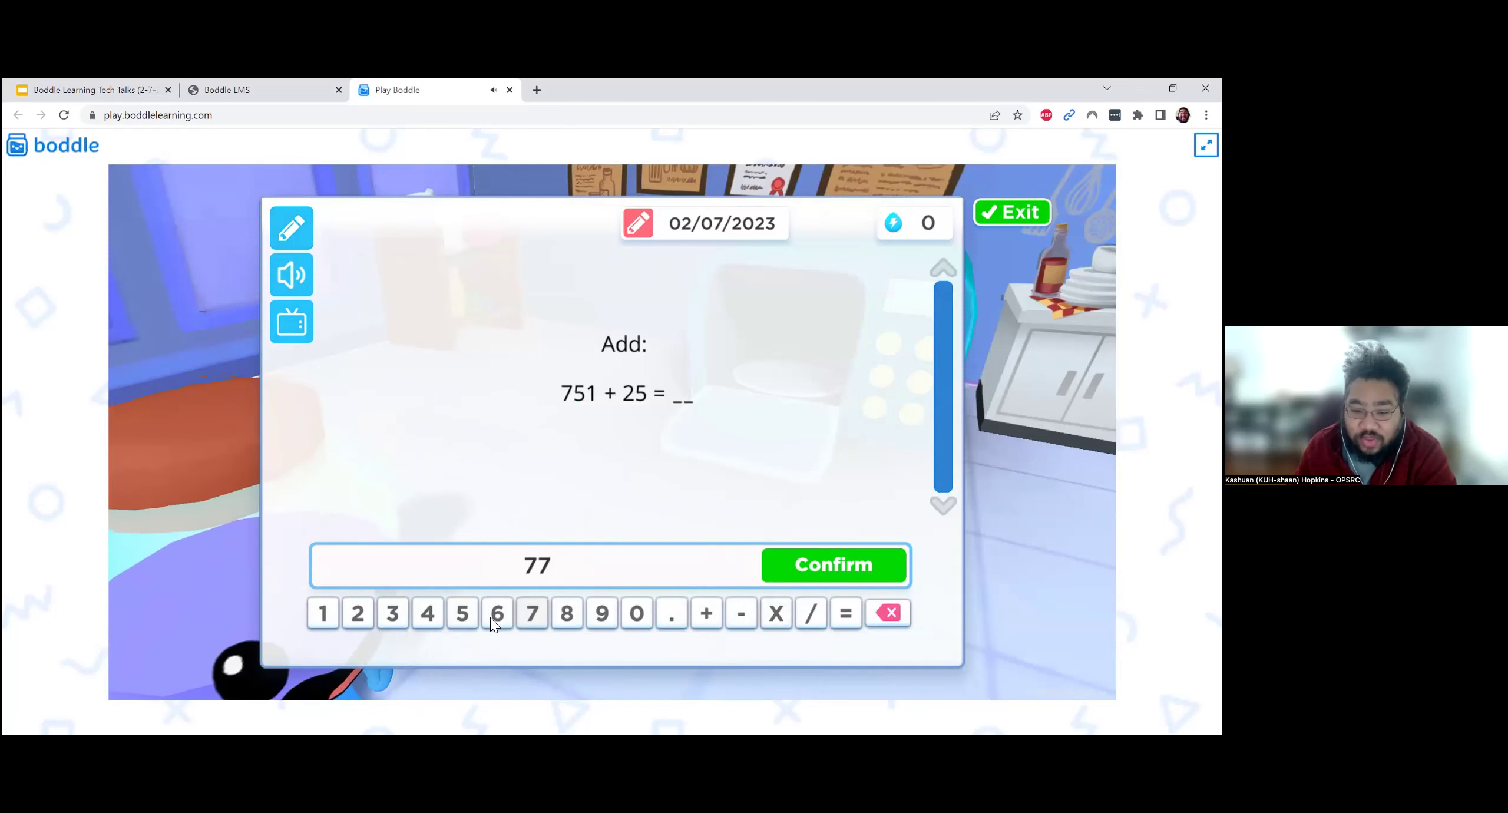
{"action": "left_click", "coordinate": [849, 566]}
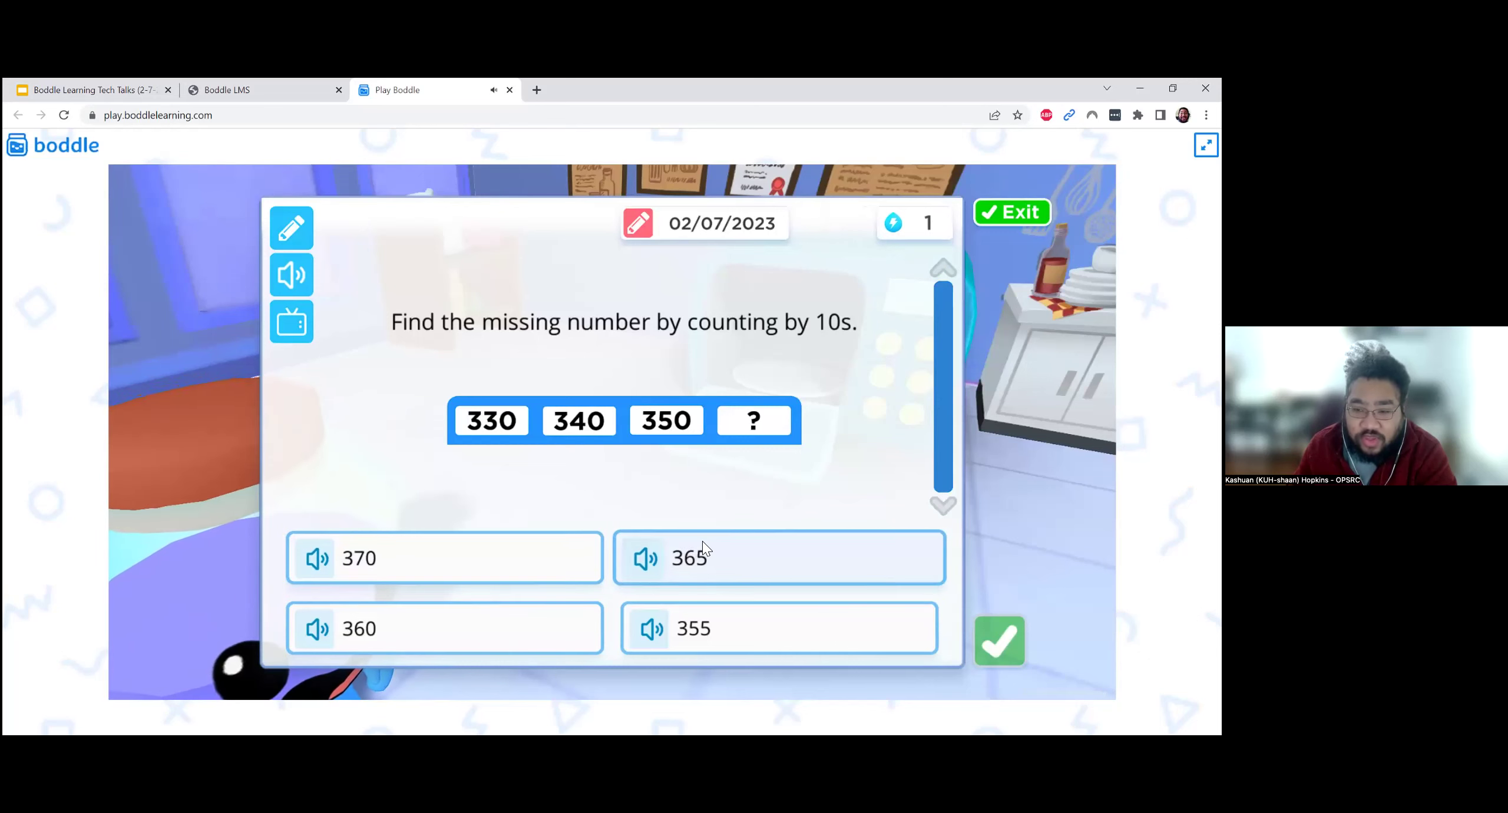
Pick 365 as the missing number and scroll to the explanation showing 360 as correct
{"action": "left_click", "coordinate": [734, 536]}
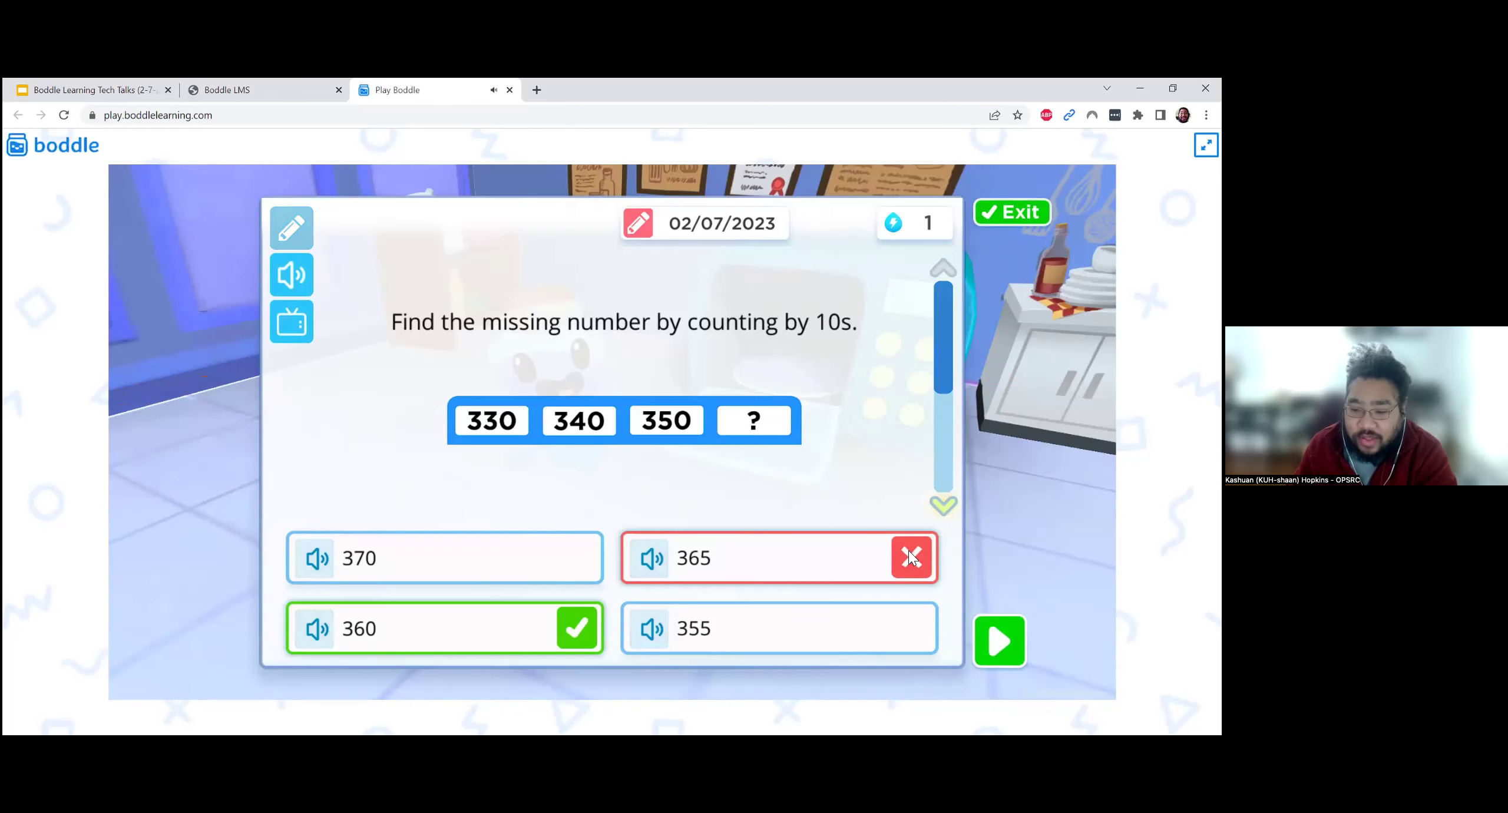
{"action": "scroll", "coordinate": [887, 536], "scroll_direction": "down", "scroll_amount": 3}
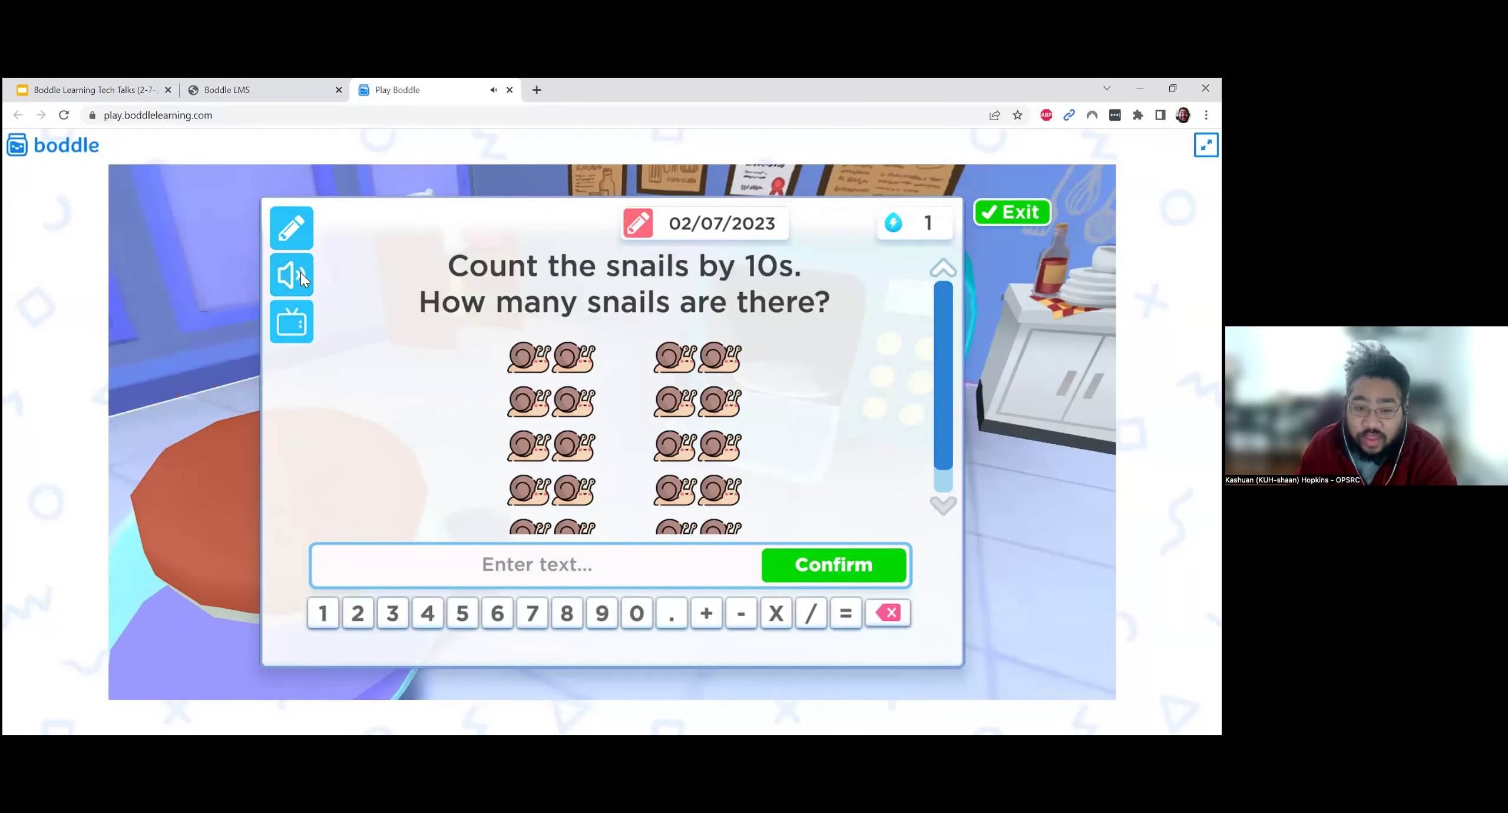
Skim the counting-by-10s help video, close it, and submit the snail-counting answer
{"action": "left_click", "coordinate": [306, 330]}
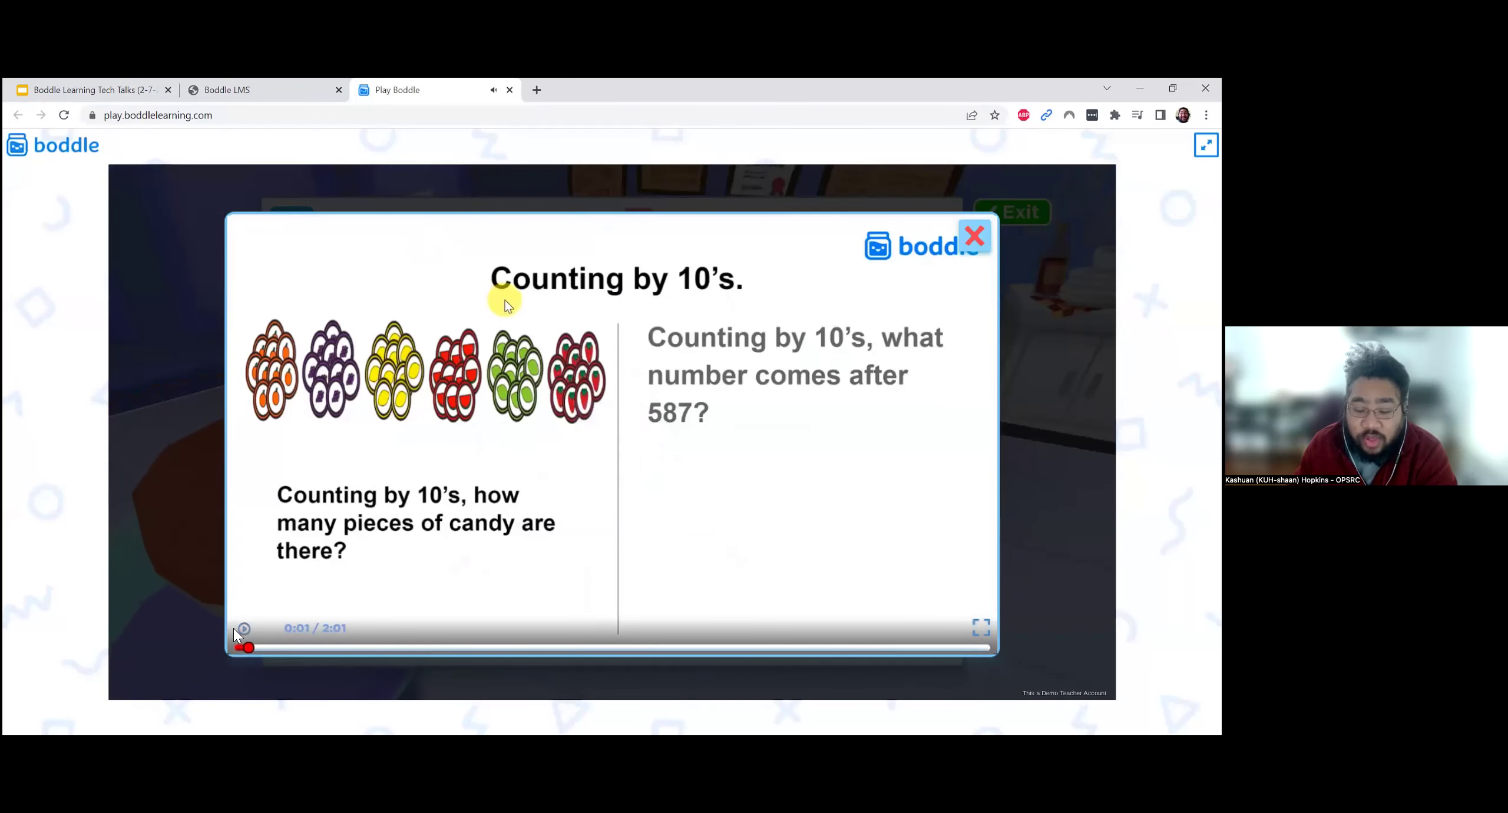
{"action": "left_click", "coordinate": [405, 646]}
{"action": "left_click_drag", "start_coordinate": [510, 647], "coordinate": [825, 646]}
{"action": "key", "text": "Escape"}
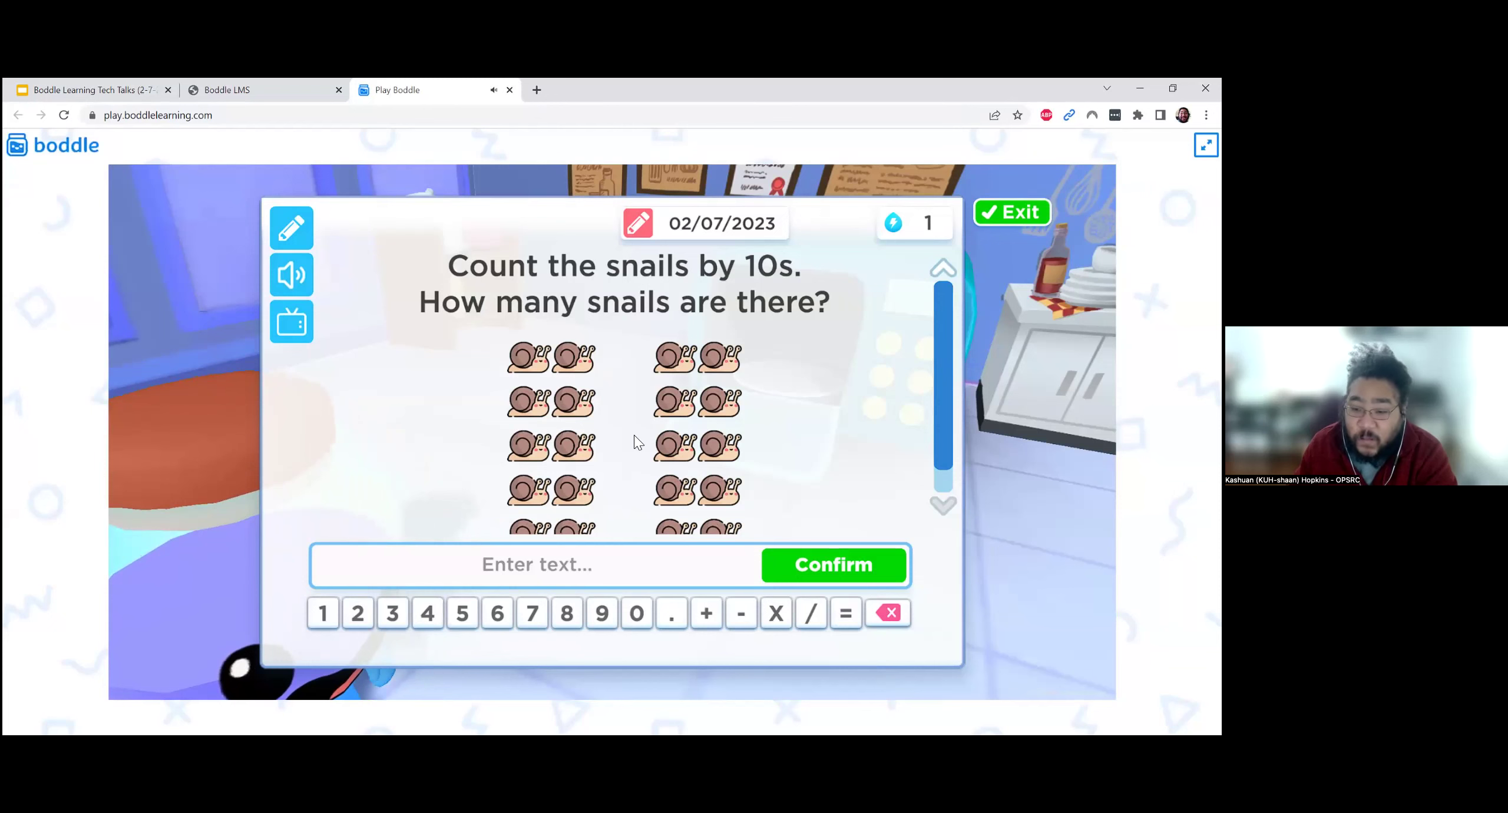
{"action": "scroll", "coordinate": [634, 434], "scroll_direction": "down", "scroll_amount": 1}
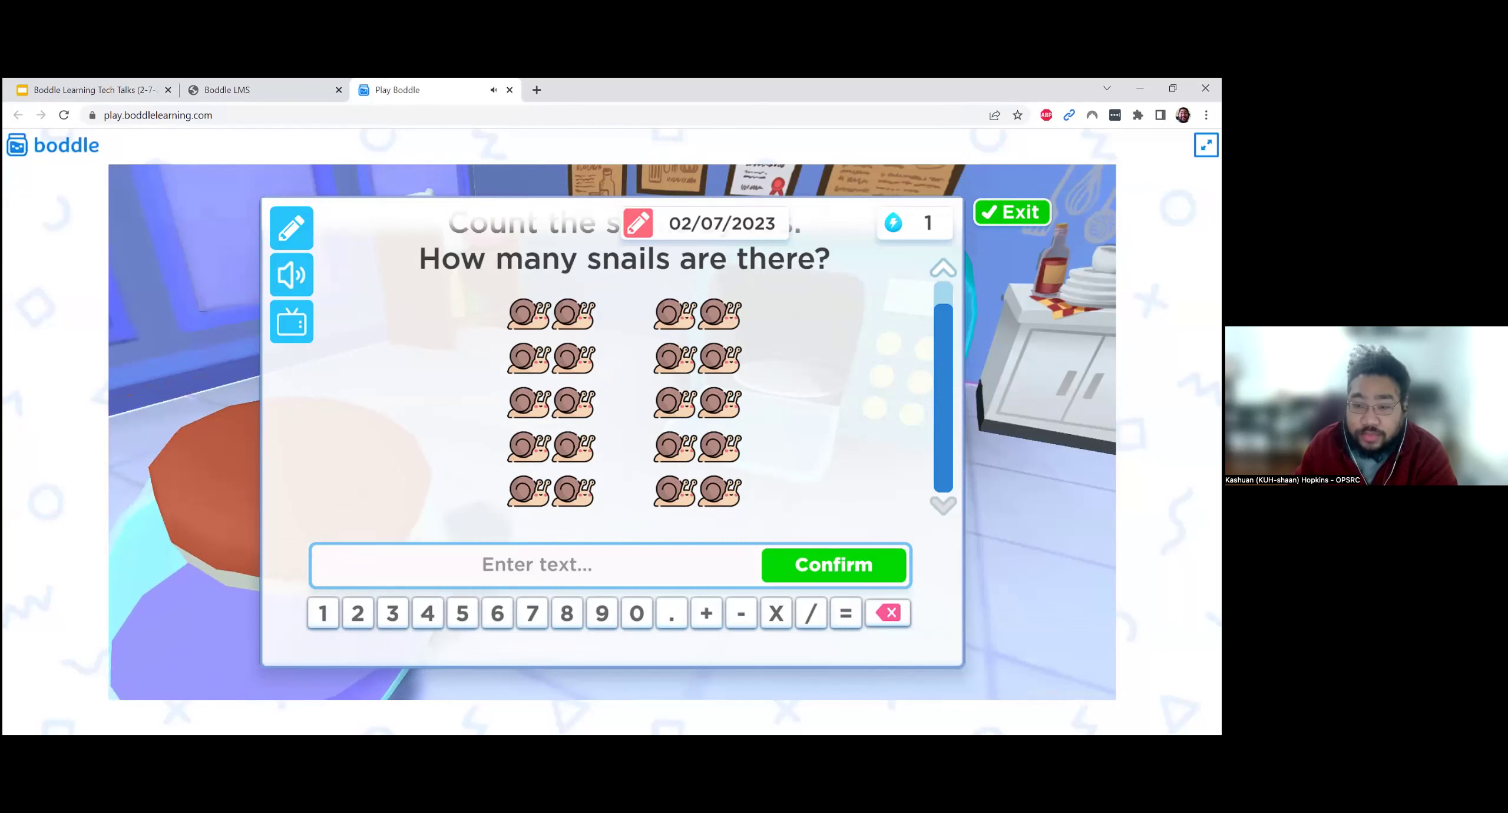
{"action": "left_click", "coordinate": [1011, 212]}
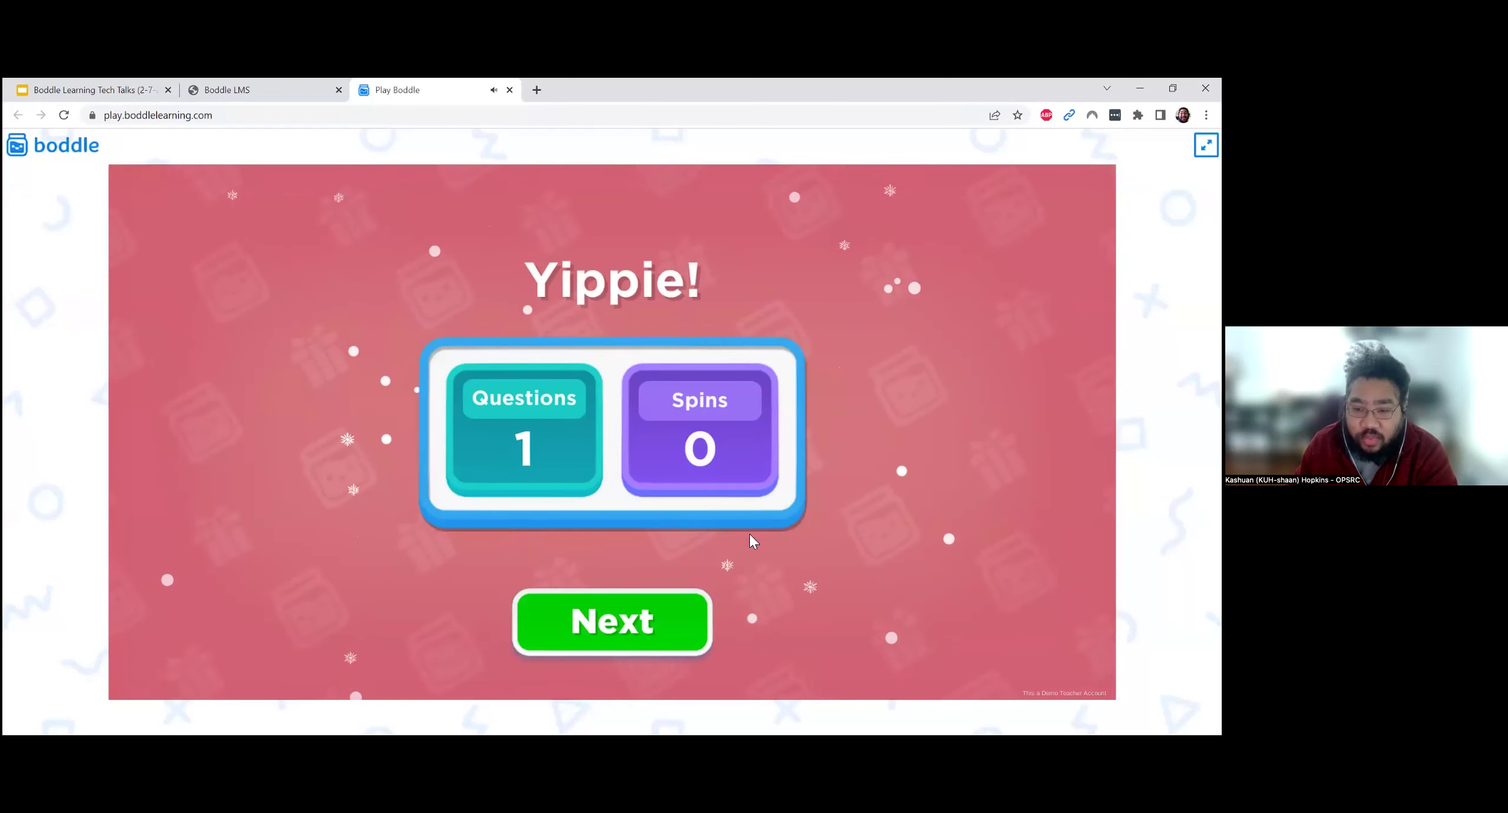
Move past the Yippie summary and accept the Quiz Mode rewards, returning to the hub with 11 energy
{"action": "left_click", "coordinate": [623, 621]}
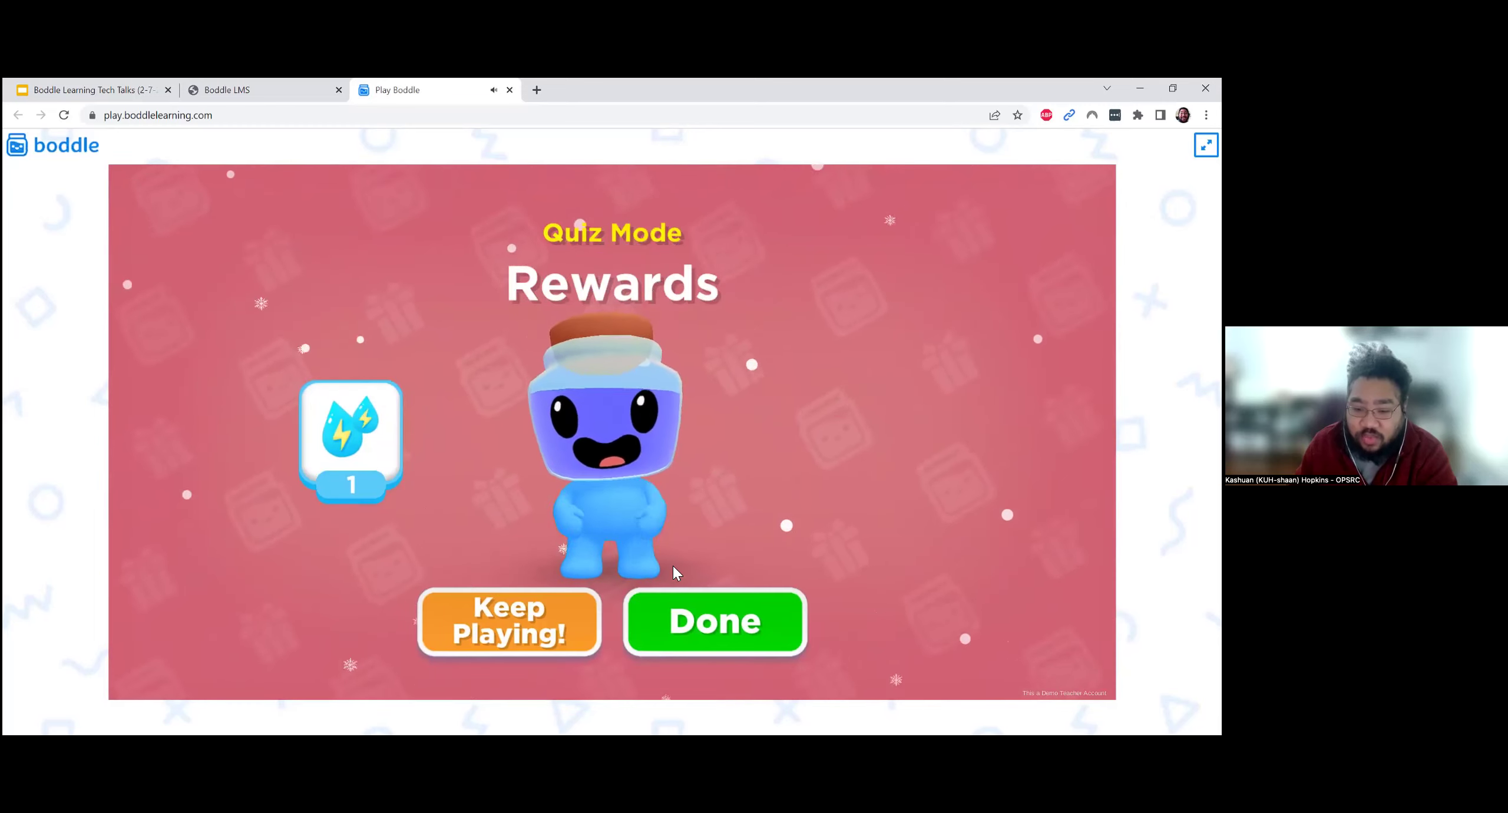
{"action": "left_click", "coordinate": [673, 628]}
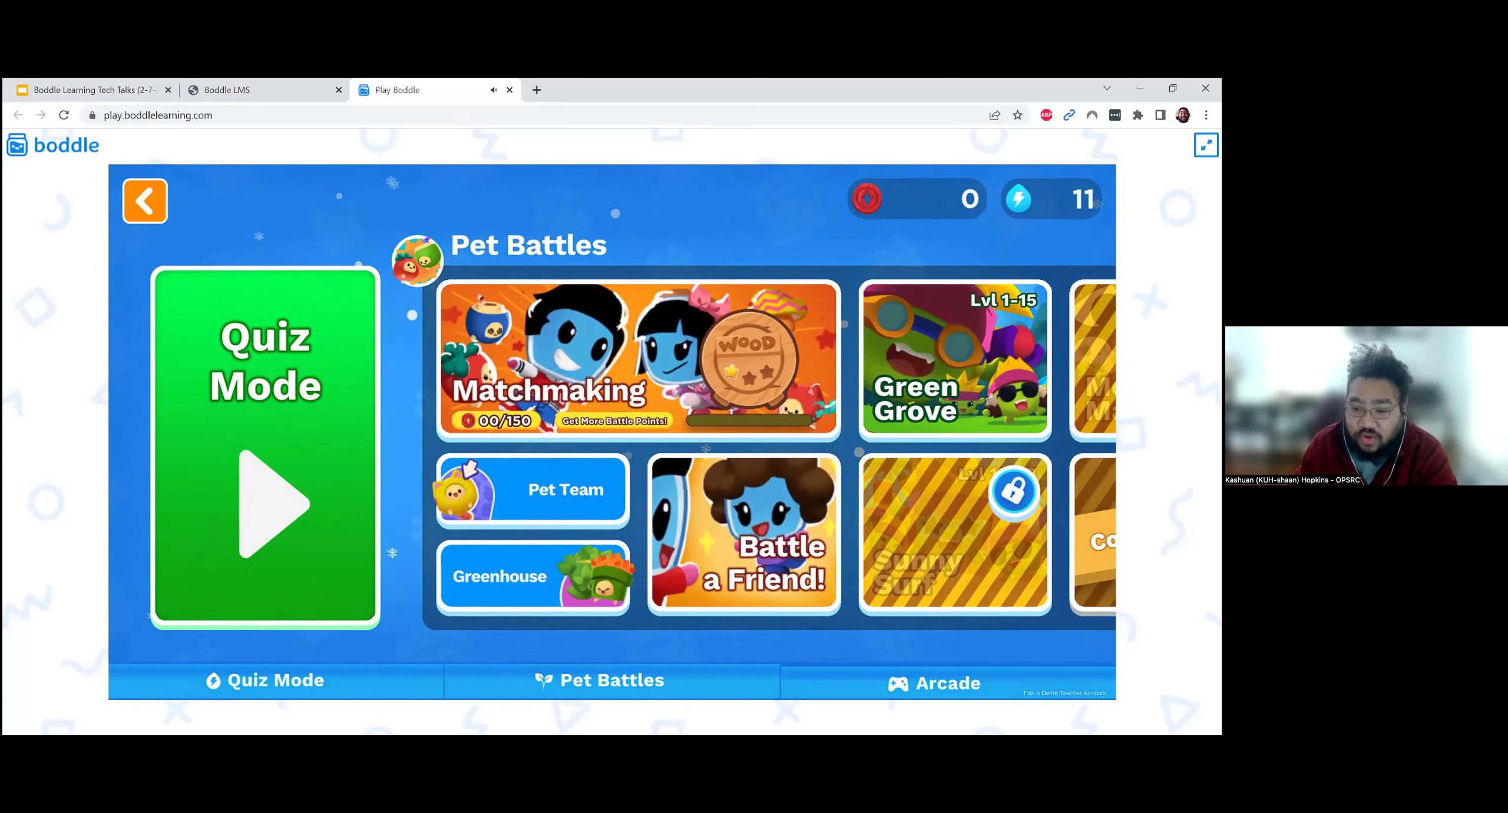
Launch Planty Pounce from the Arcade page and get through its tutorial to start the level
{"action": "left_click", "coordinate": [937, 678]}
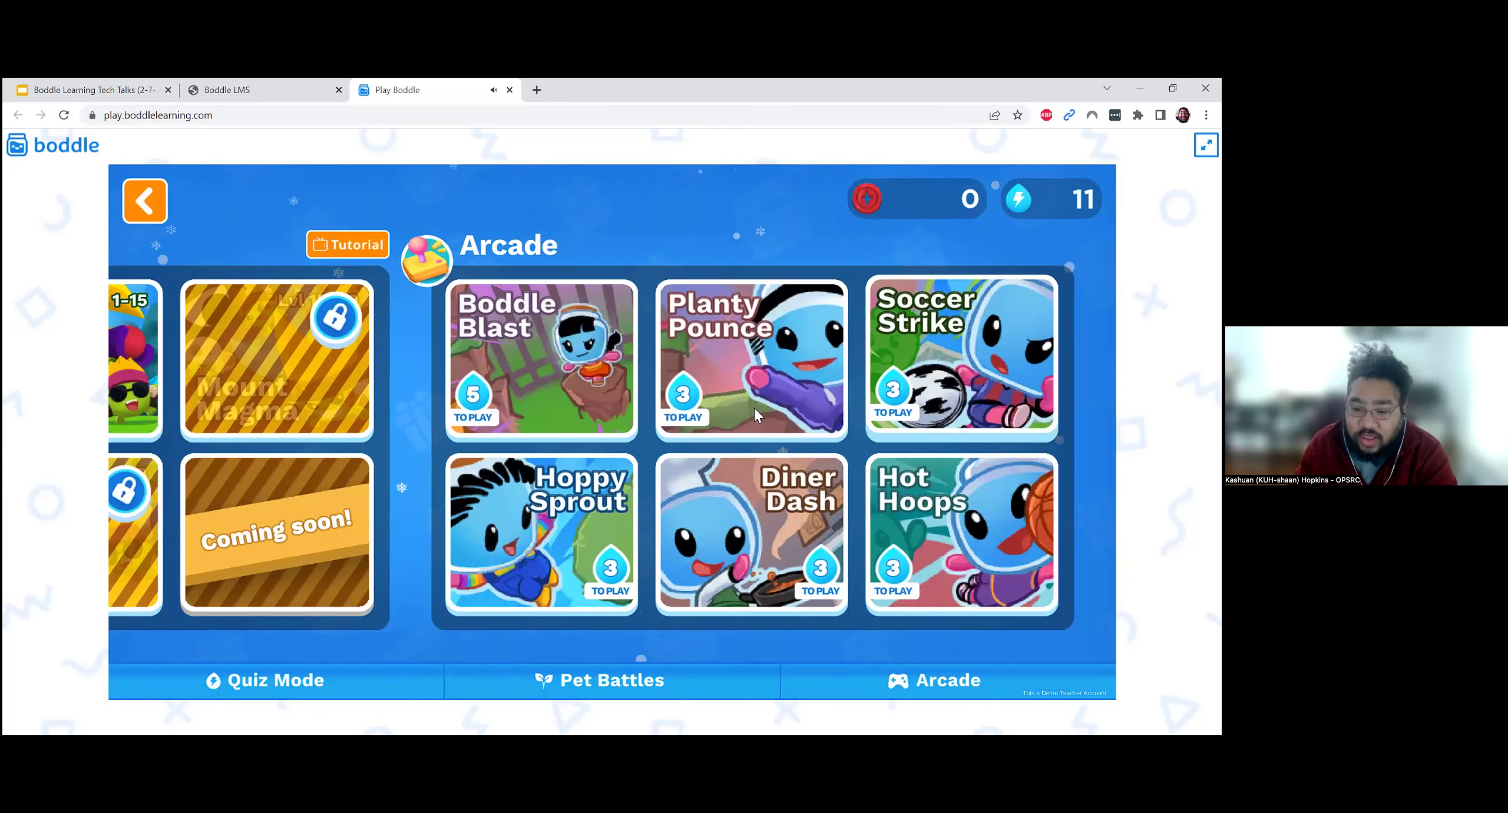
{"action": "left_click", "coordinate": [756, 346]}
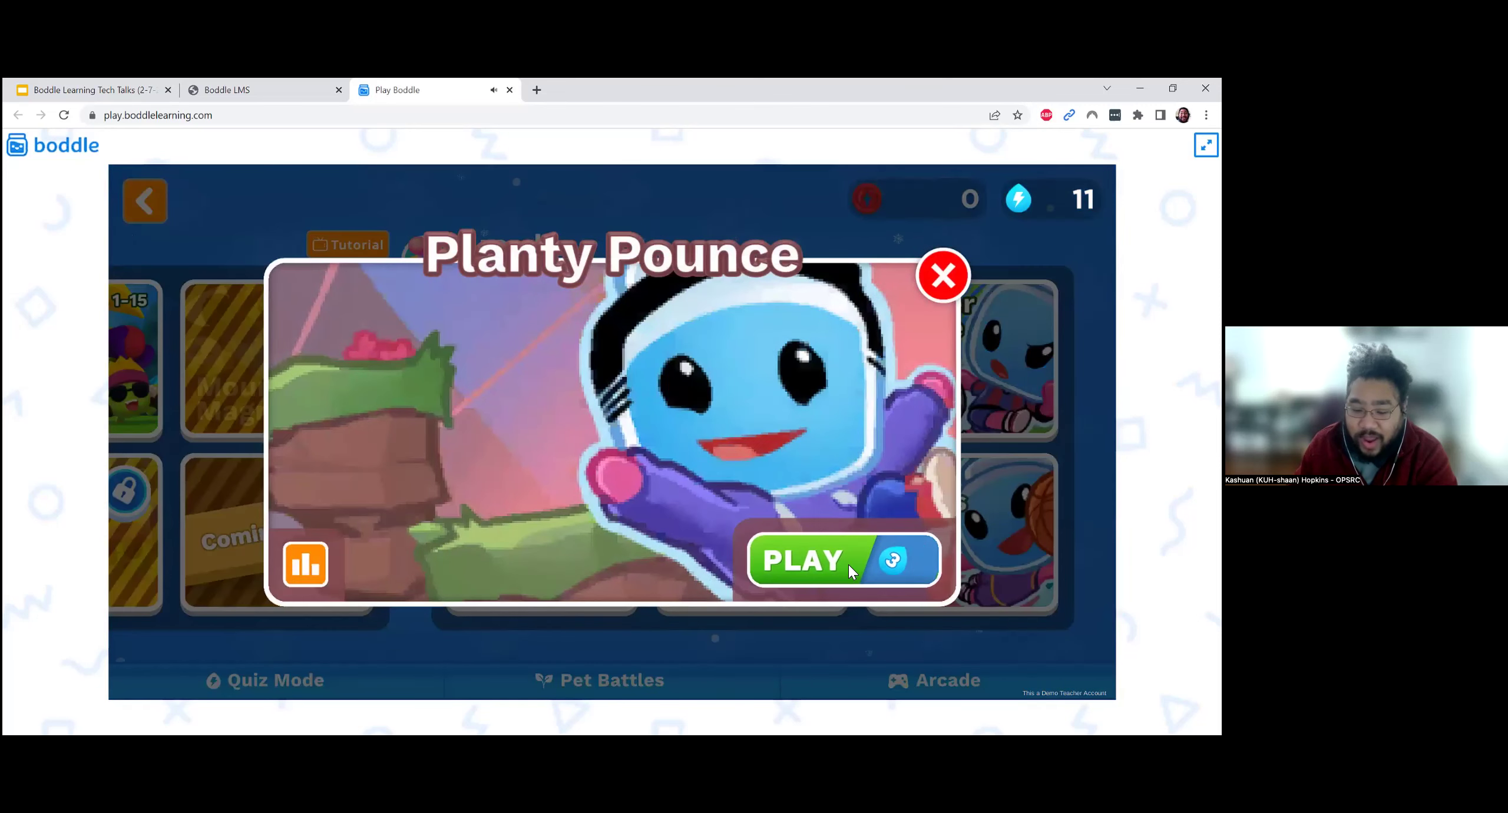
{"action": "left_click", "coordinate": [849, 565]}
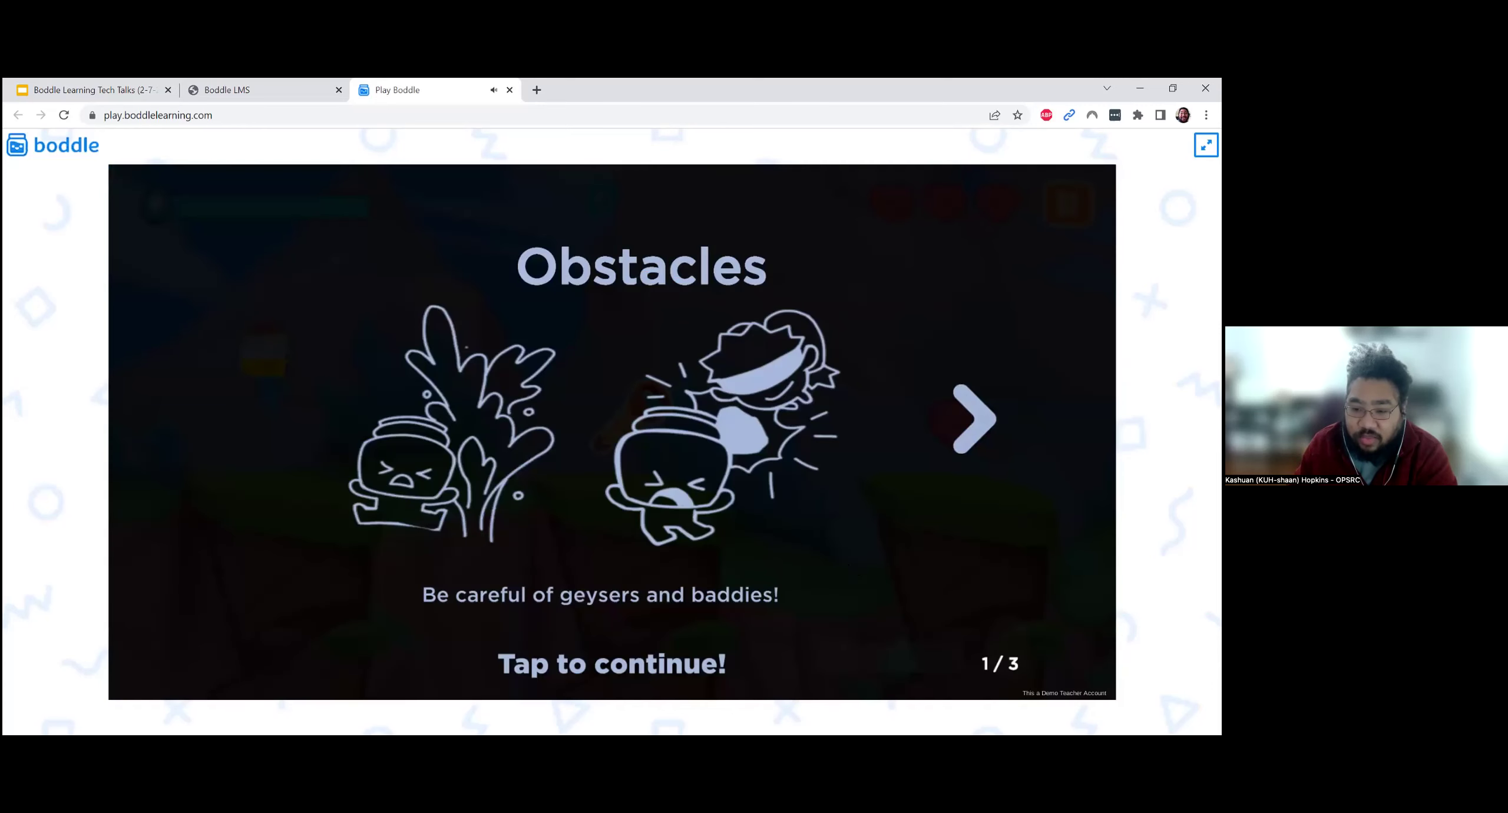
{"action": "left_click", "coordinate": [975, 419]}
{"action": "left_click", "coordinate": [959, 538]}
{"action": "left_click", "coordinate": [775, 527]}
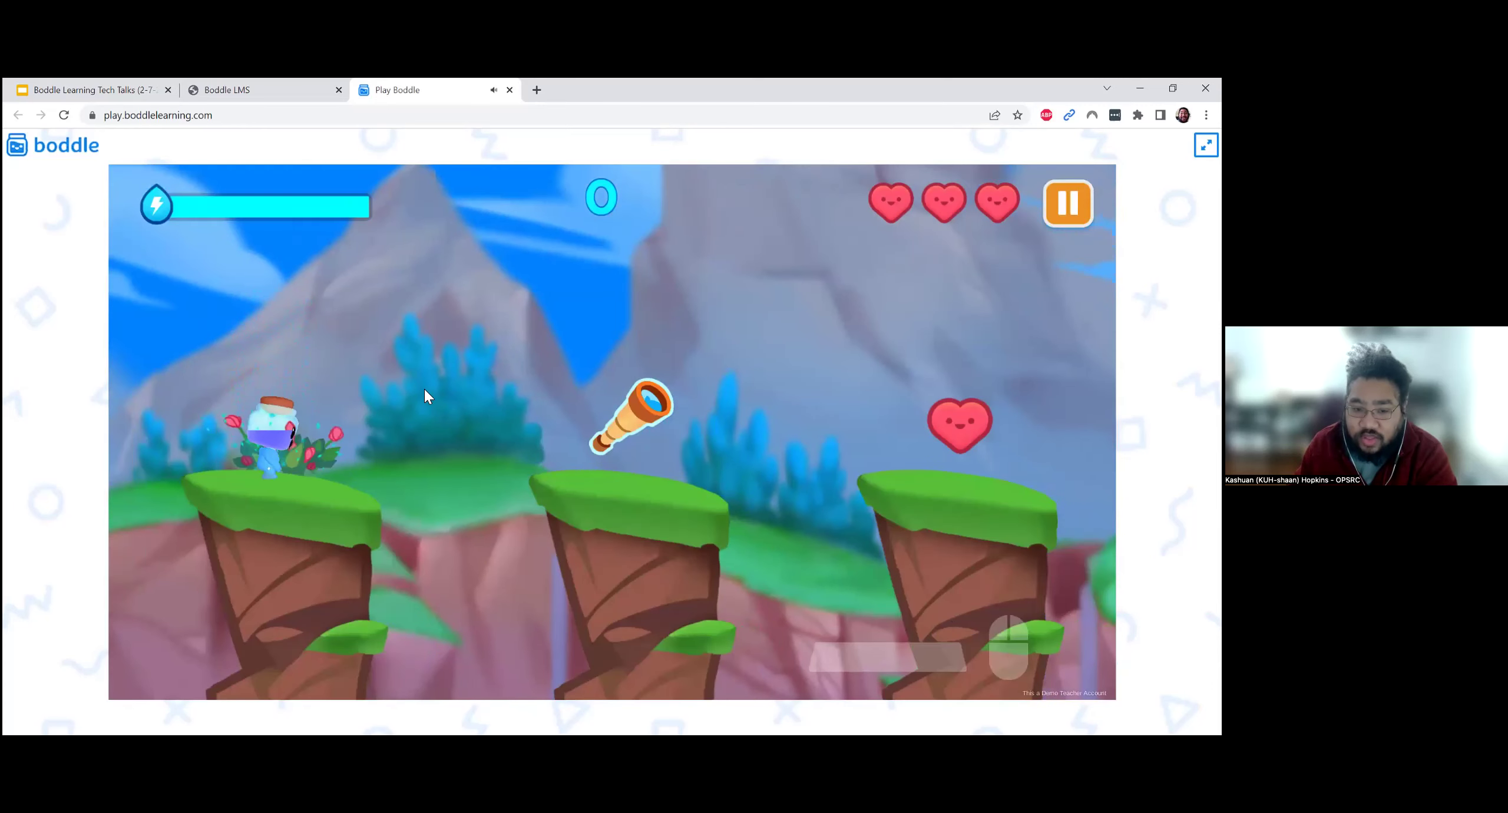
Jump across the platforms to the refill machine and refill, bringing up the 450, 460, 470 question
{"action": "left_click", "coordinate": [479, 385]}
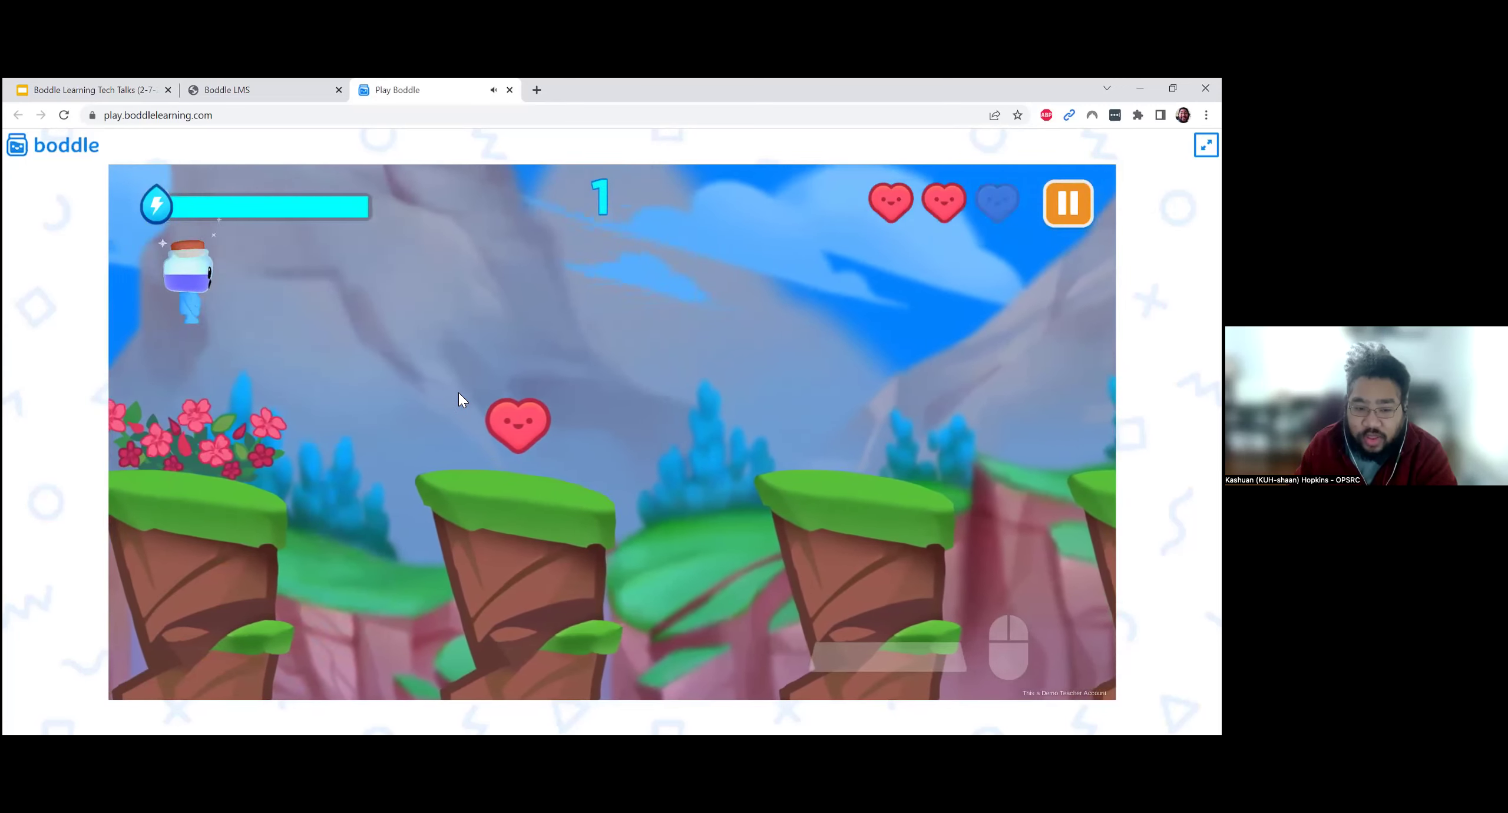
{"action": "left_click", "coordinate": [458, 393]}
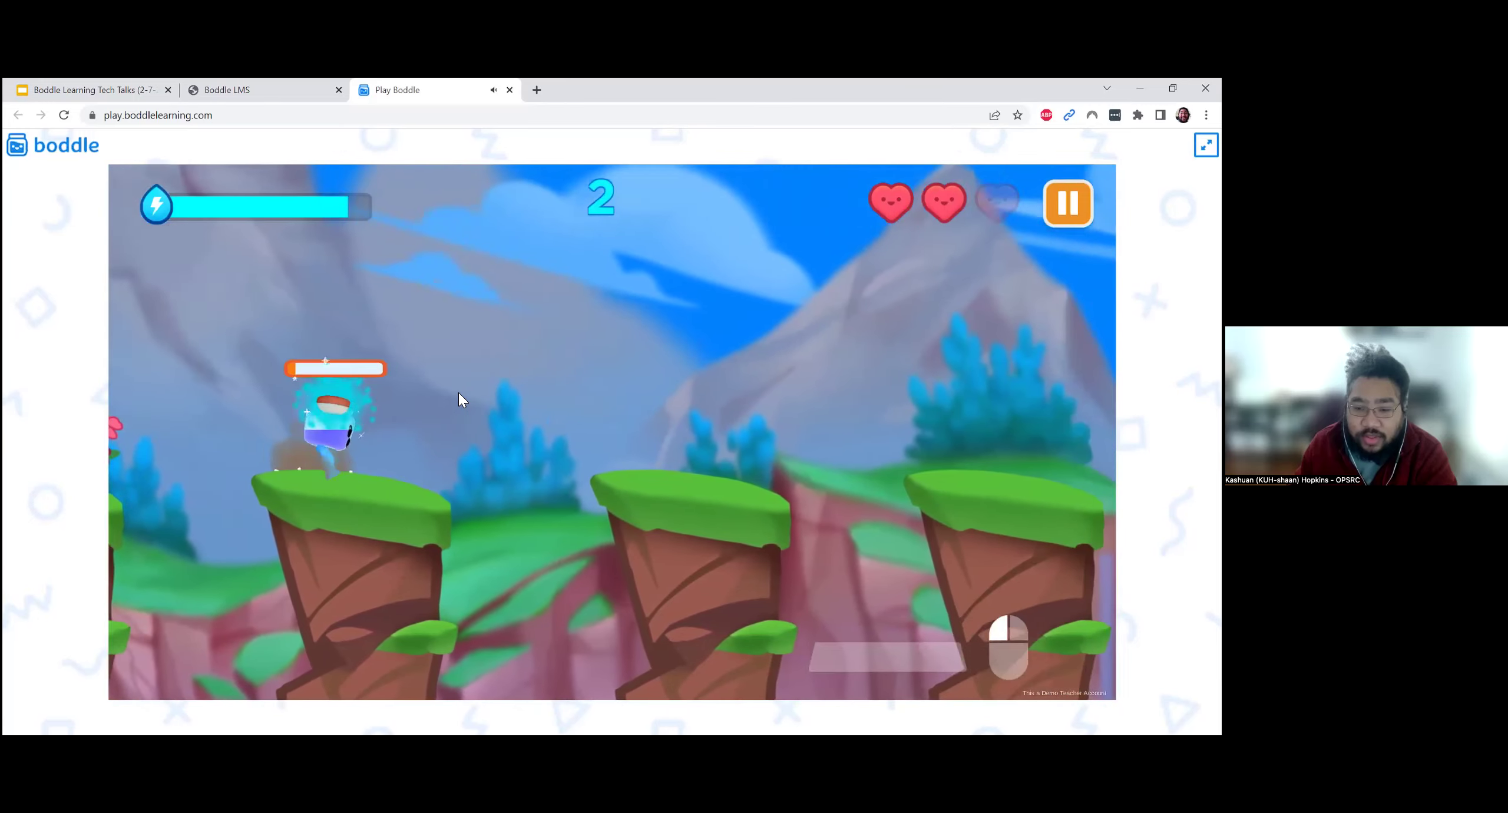
{"action": "left_click", "coordinate": [459, 392]}
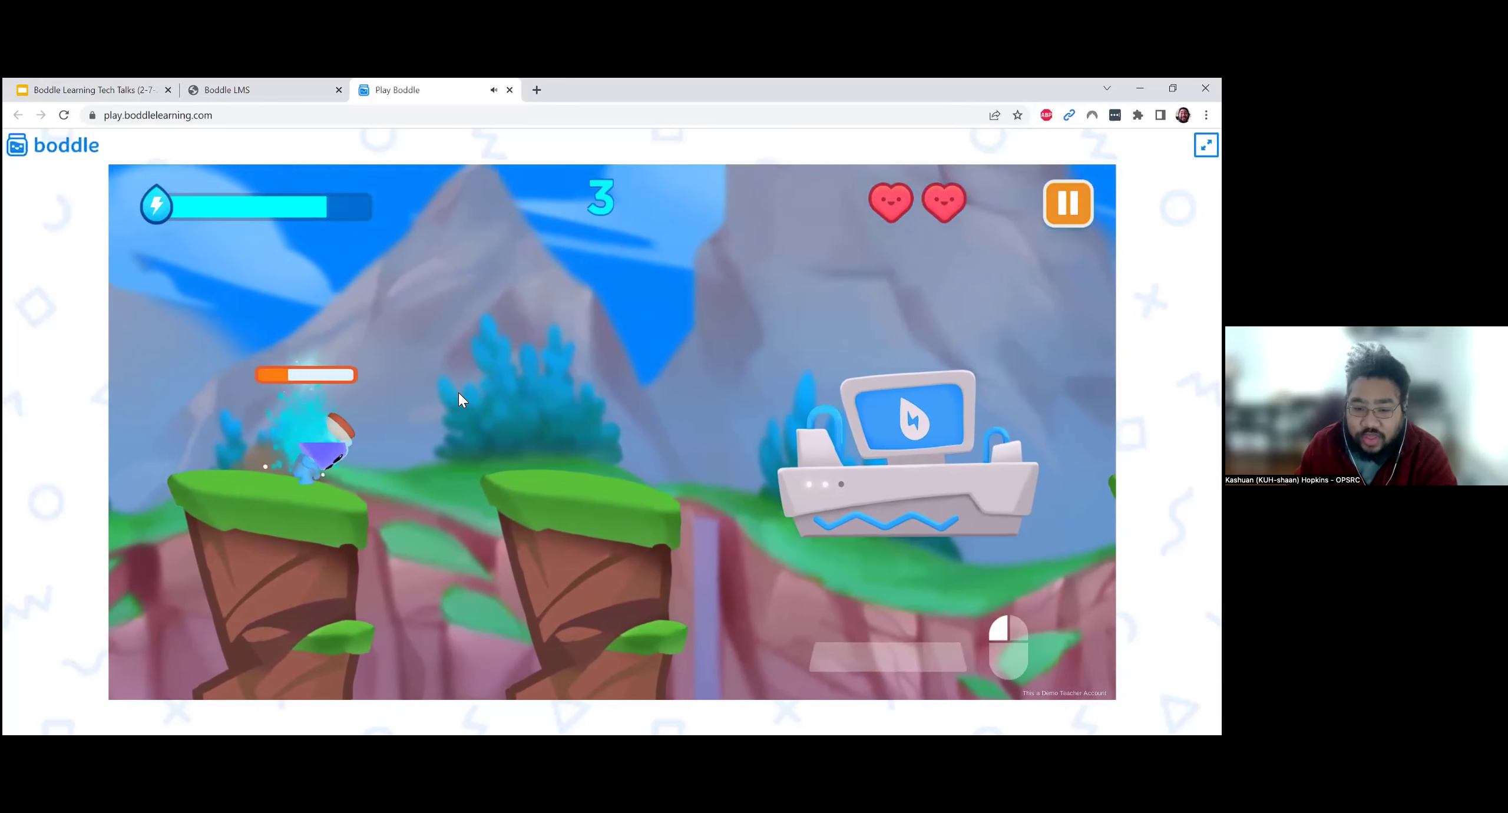
{"action": "left_click", "coordinate": [458, 392]}
{"action": "left_click", "coordinate": [458, 392]}
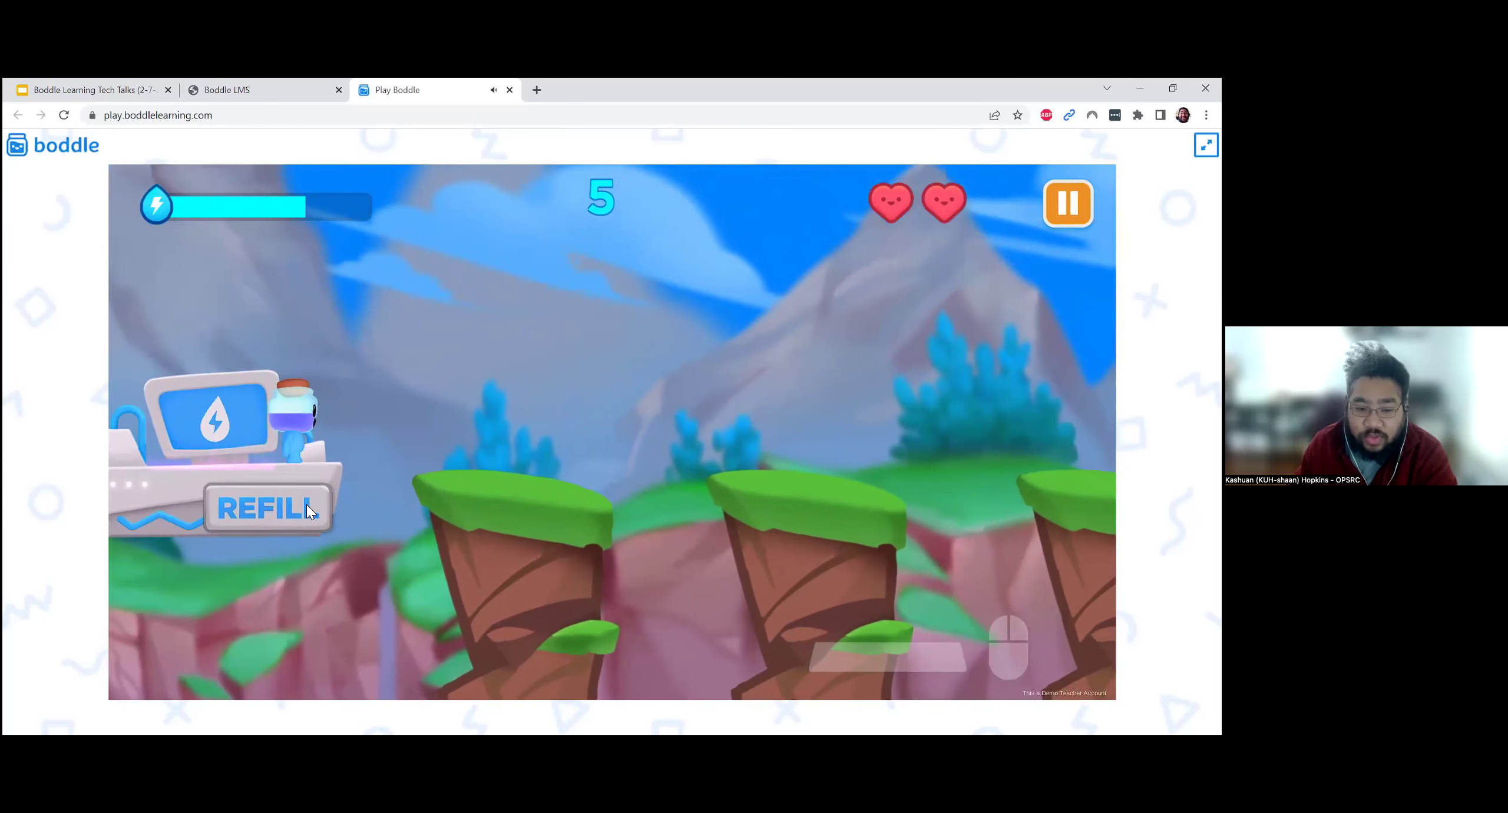
{"action": "left_click", "coordinate": [264, 507]}
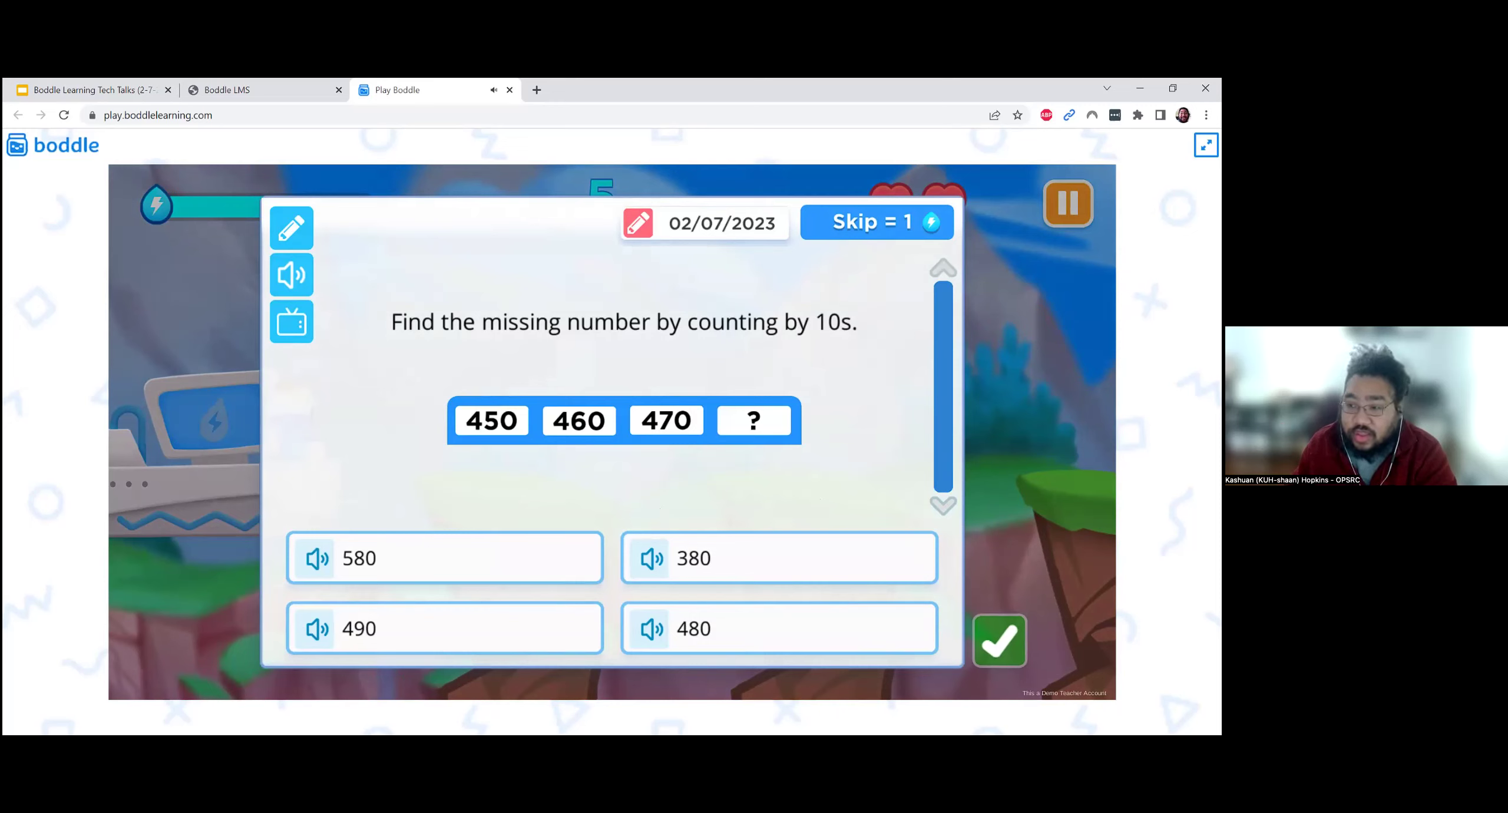
Close the Play Boddle game tab to reveal the Tech talk class dashboard
{"action": "left_click", "coordinate": [510, 89]}
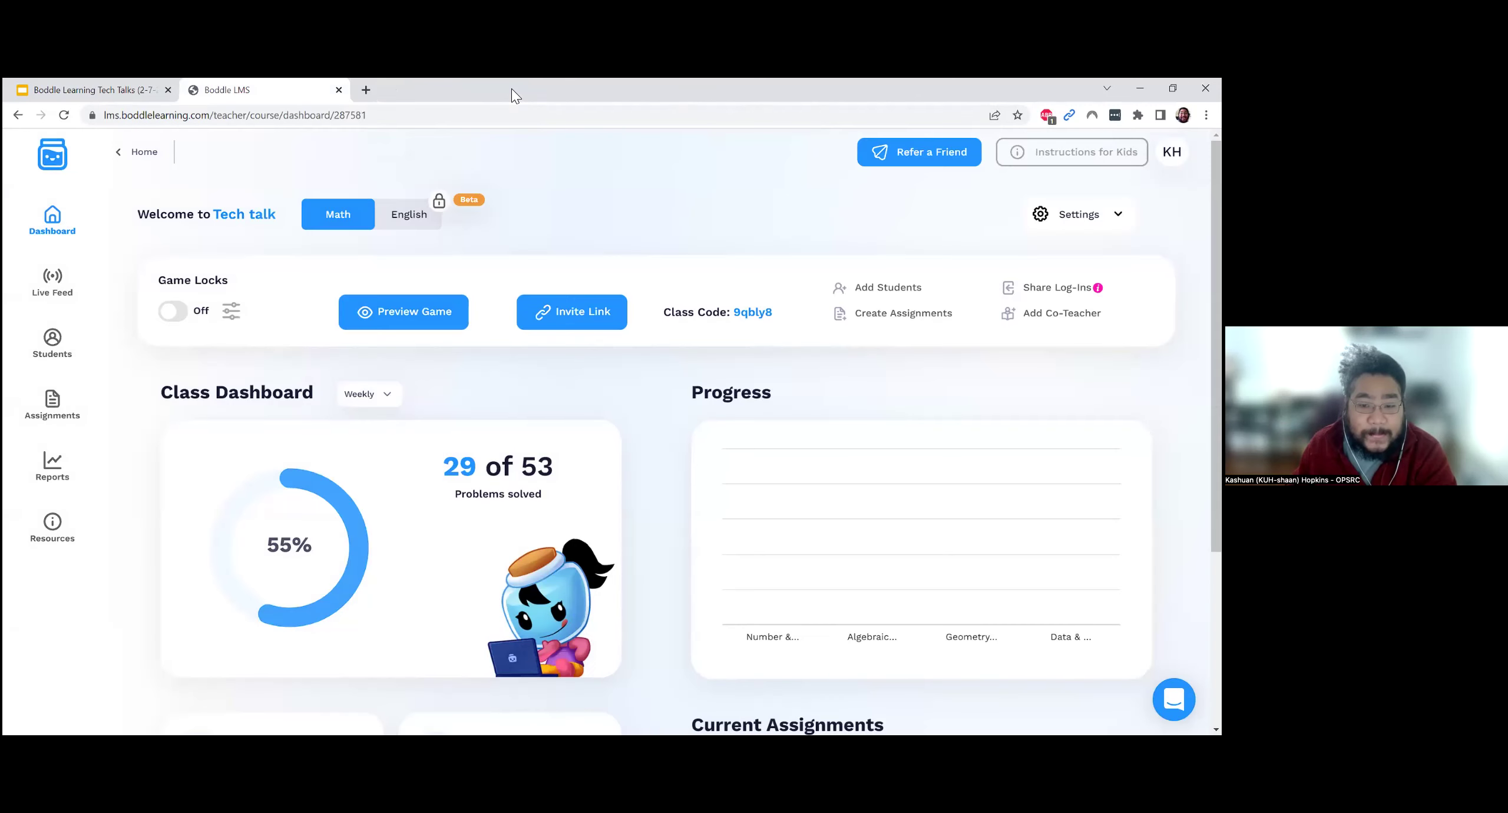
Switch to the Boddle Learning Tech Talks Google Slides tab
{"action": "left_click", "coordinate": [93, 78]}
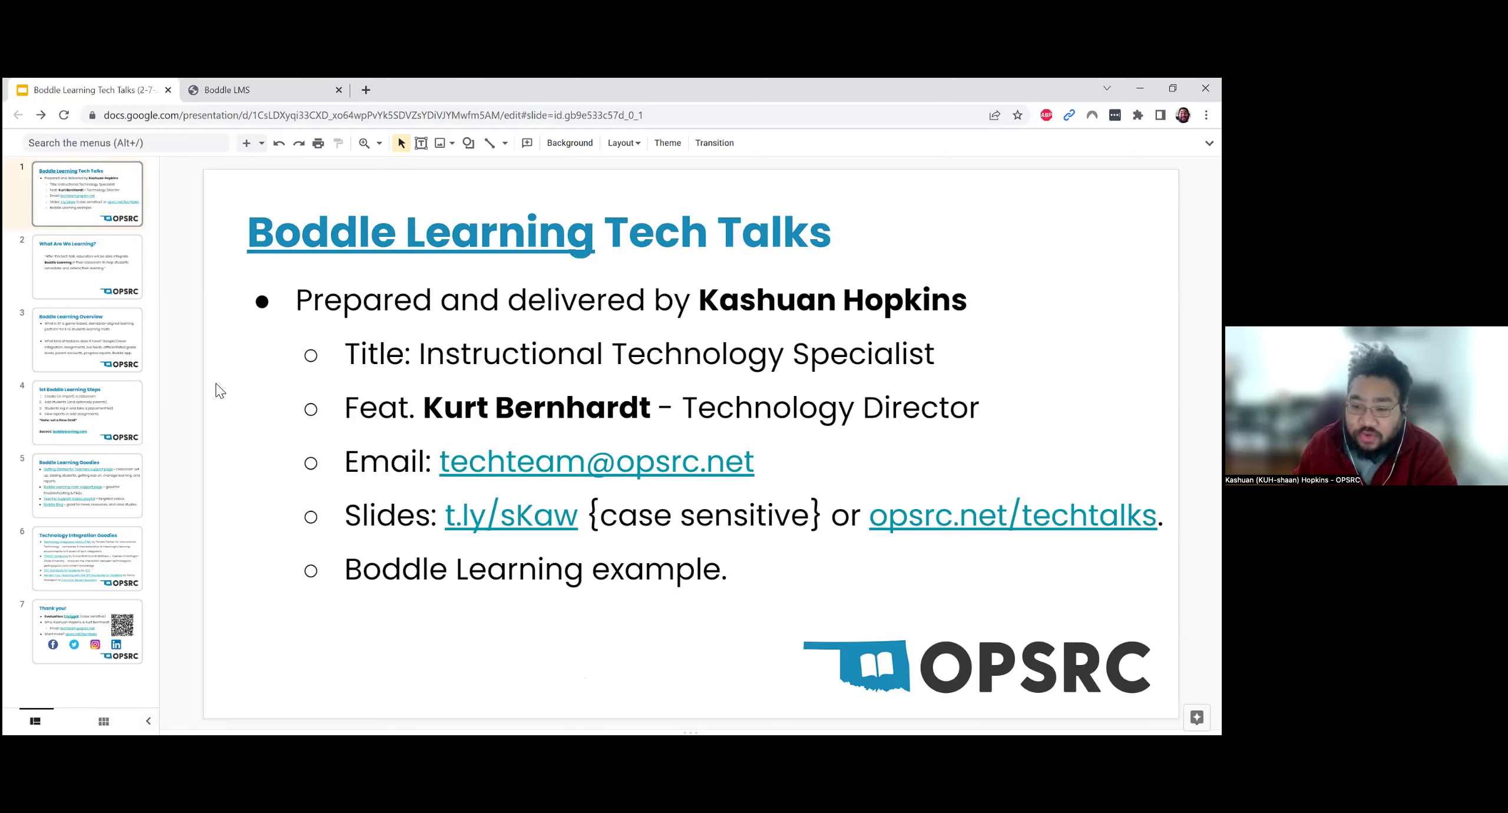
Go to slide 2, 'What Are We Learning?', in the filmstrip
{"action": "left_click", "coordinate": [107, 250]}
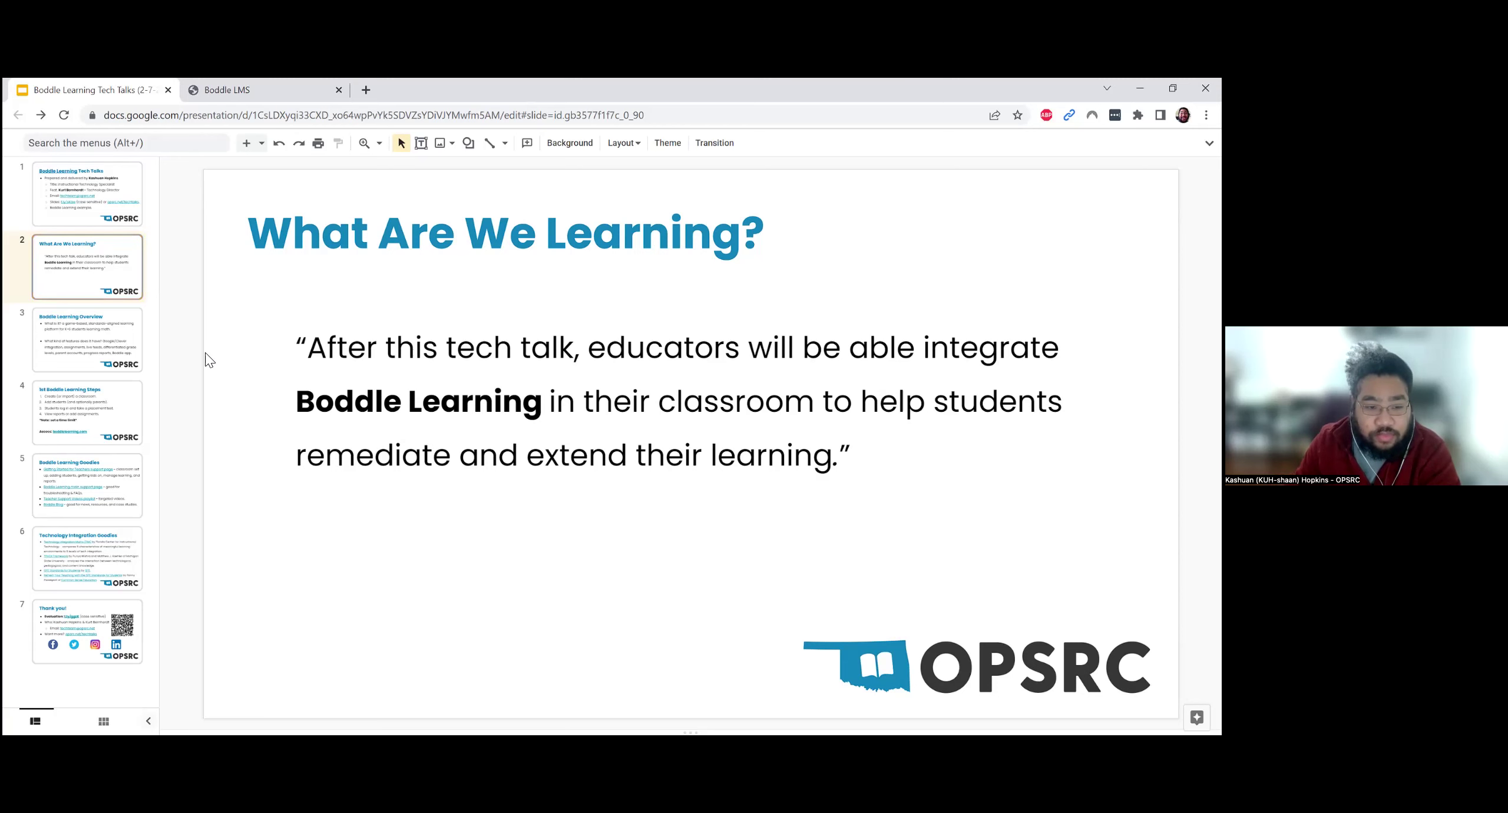
Go to slide 3 and select the first bullet's game-based K-6 math platform description
{"action": "left_click", "coordinate": [120, 344]}
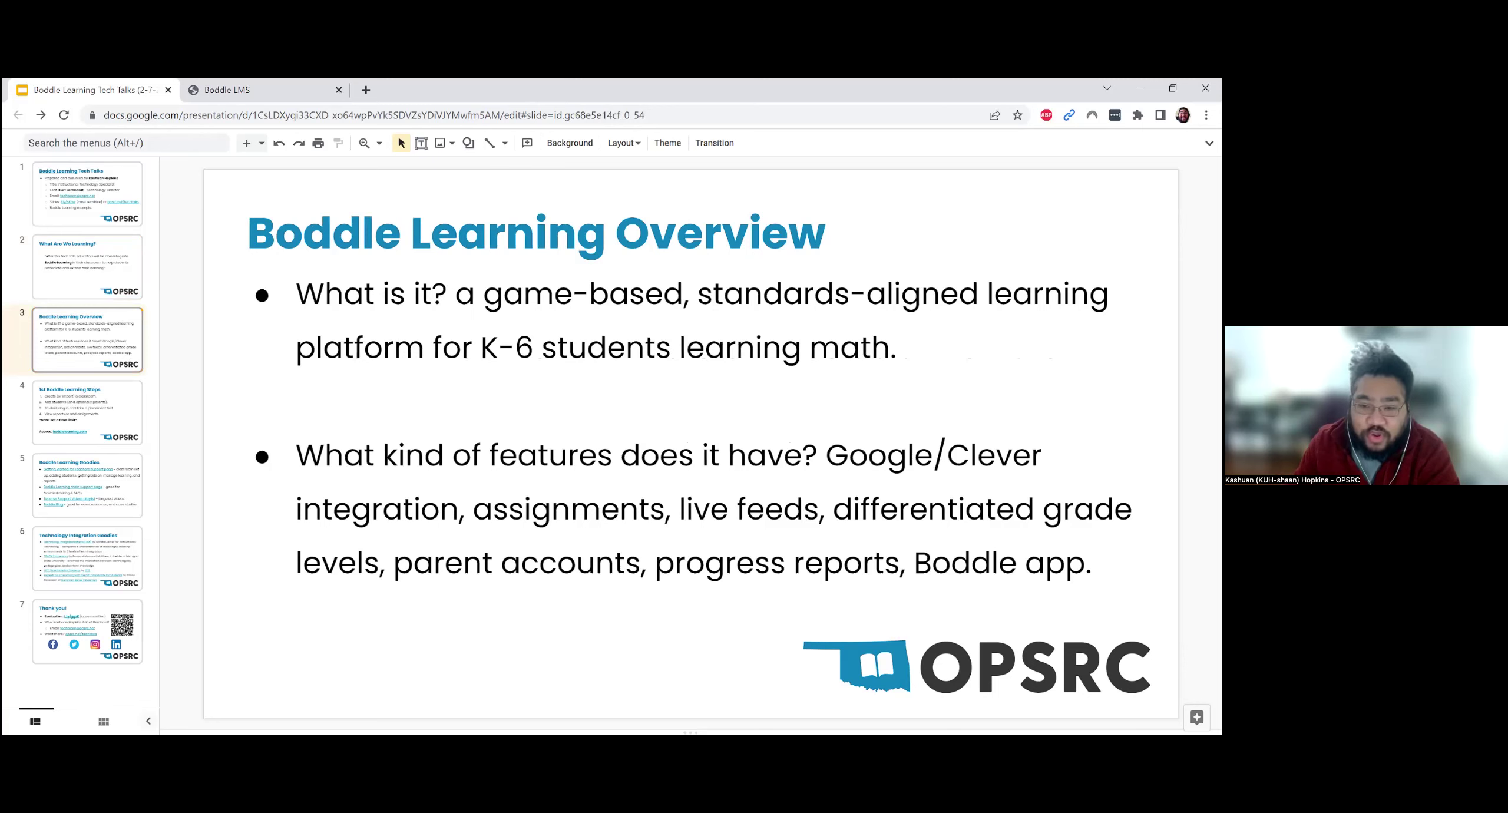
{"action": "left_click_drag", "start_coordinate": [907, 346], "coordinate": [464, 303]}
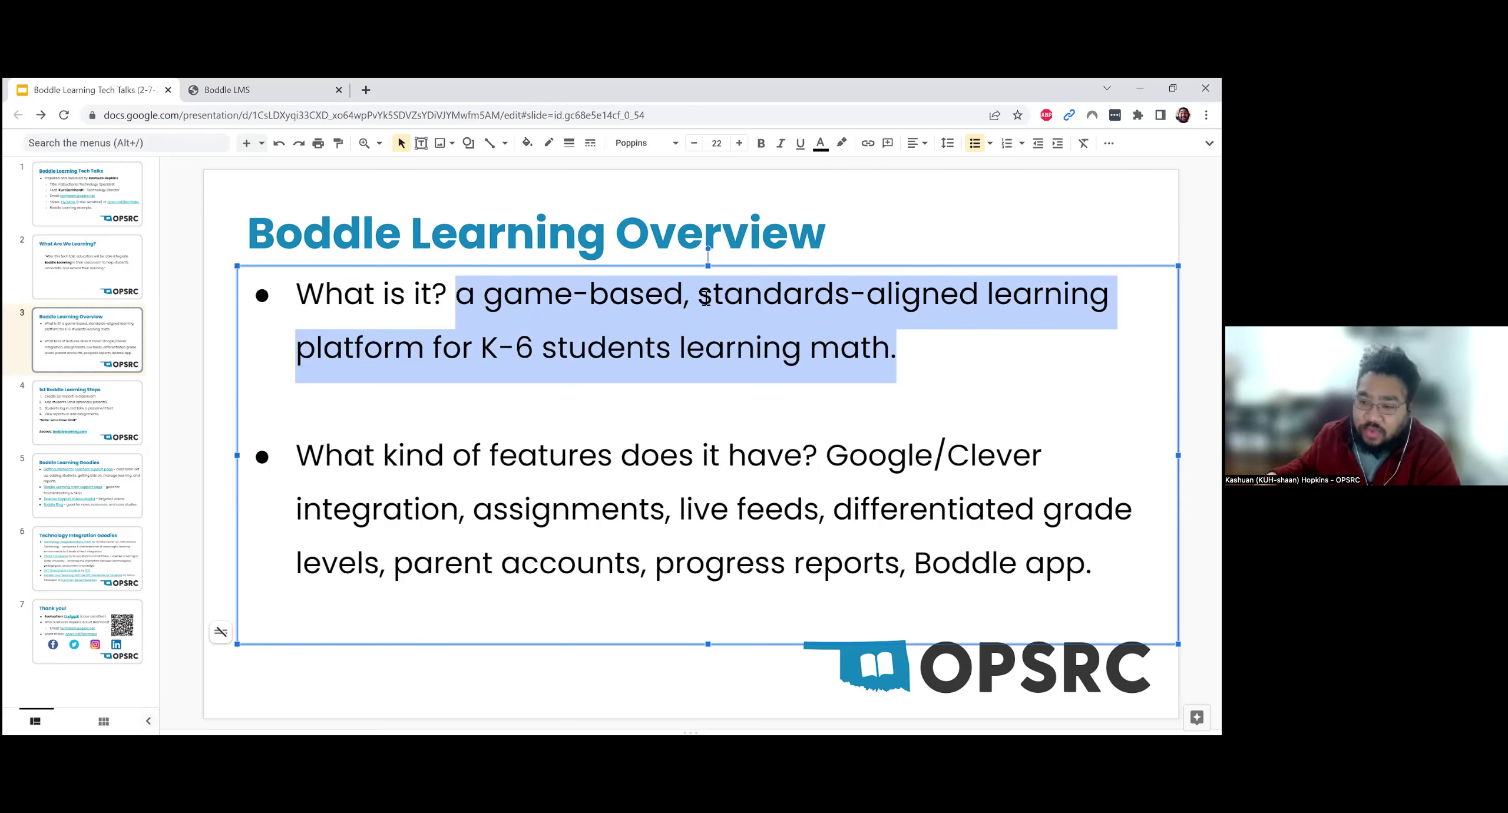
Select 'standards-aligned learning', then the word 'assignments' in the features bullet
{"action": "left_click_drag", "start_coordinate": [700, 296], "coordinate": [1109, 296]}
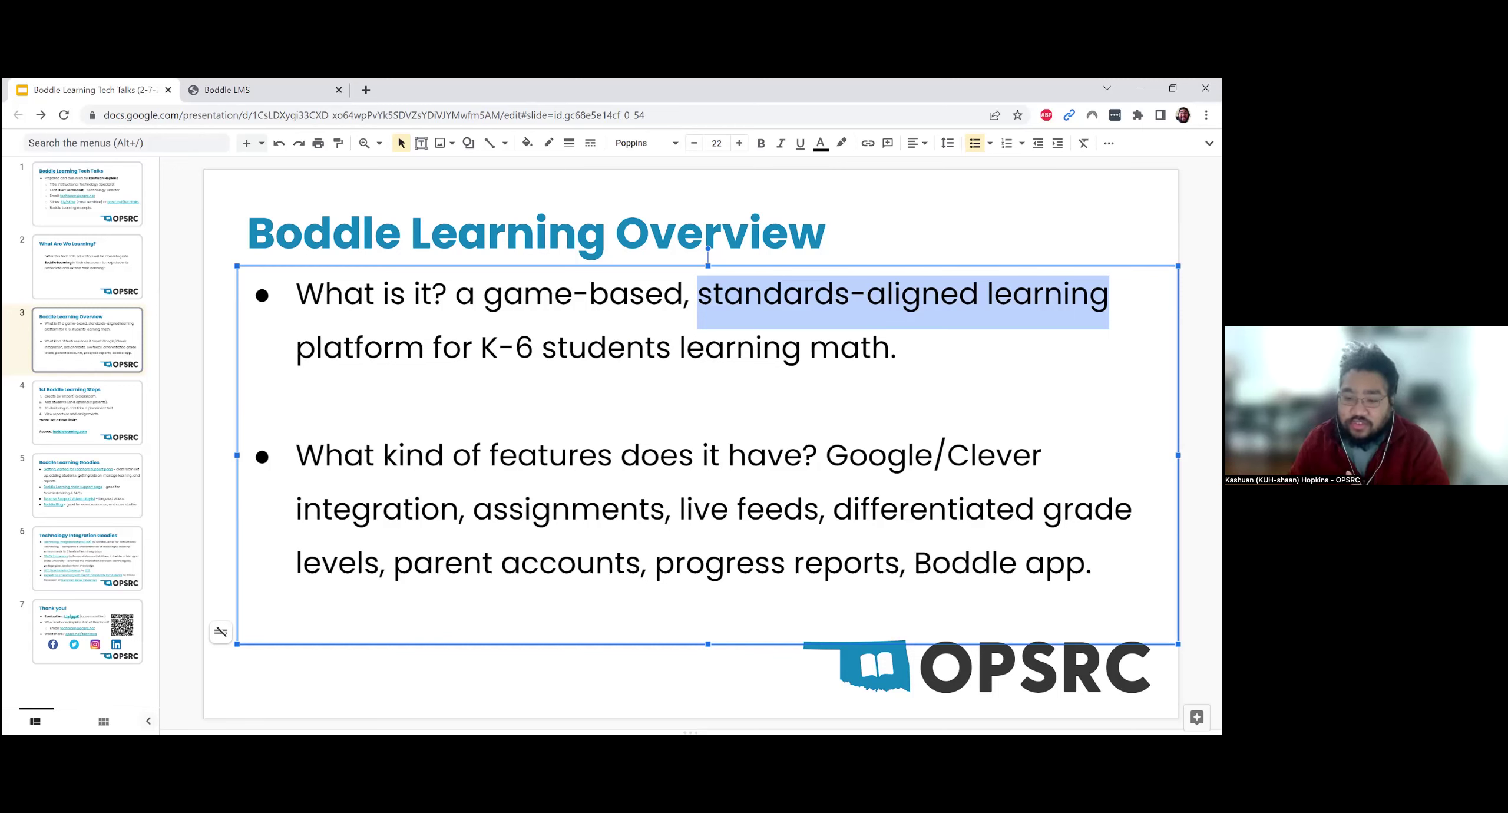
{"action": "left_click_drag", "start_coordinate": [664, 510], "coordinate": [482, 510]}
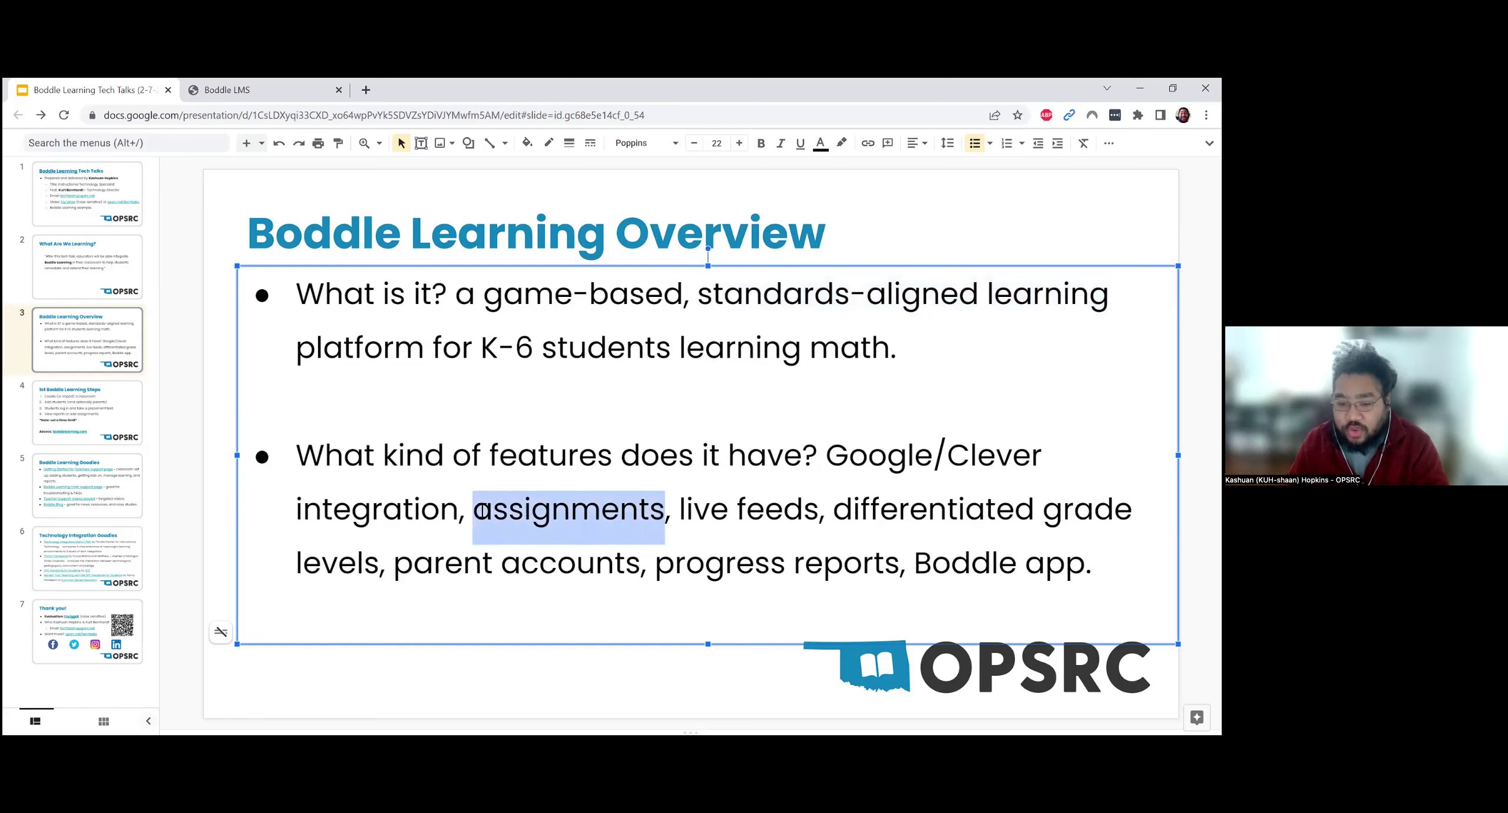